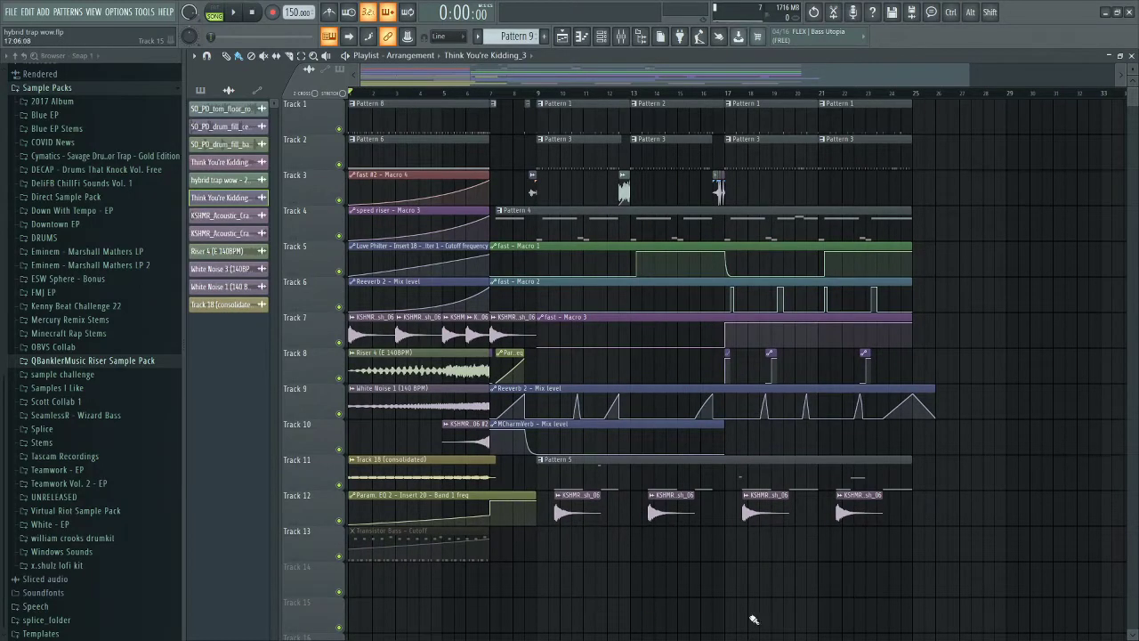
Play the whole arrangement from the start through its last bar, then stop playback
{"action": "left_click_drag", "start_coordinate": [979, 623], "coordinate": [275, 115]}
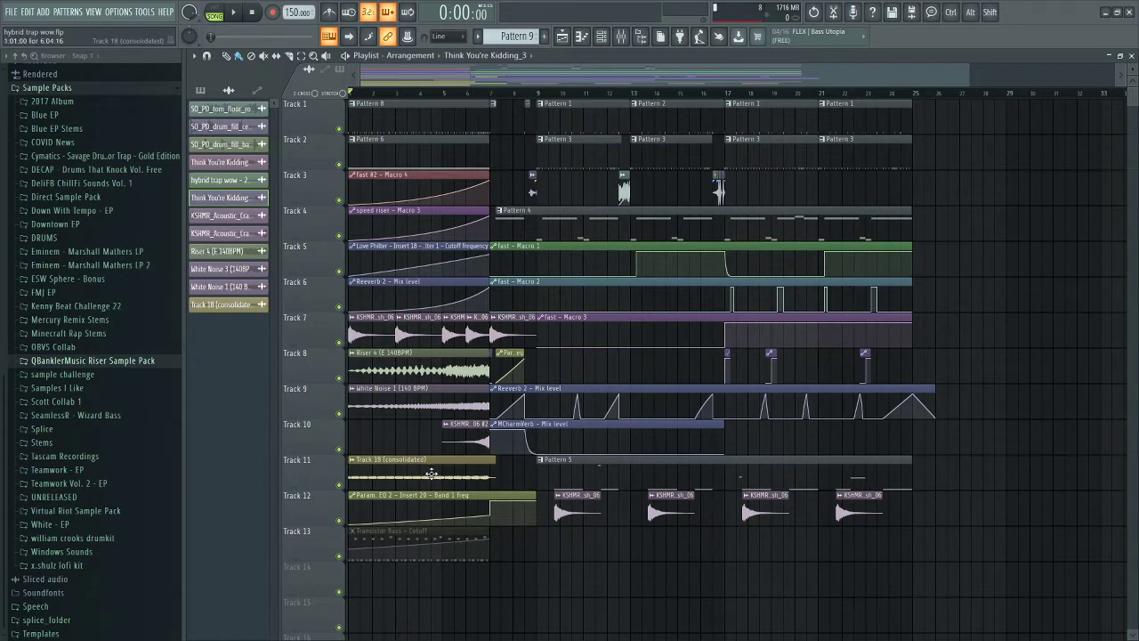
{"action": "scroll", "coordinate": [311, 499], "scroll_direction": "up", "scroll_amount": 1}
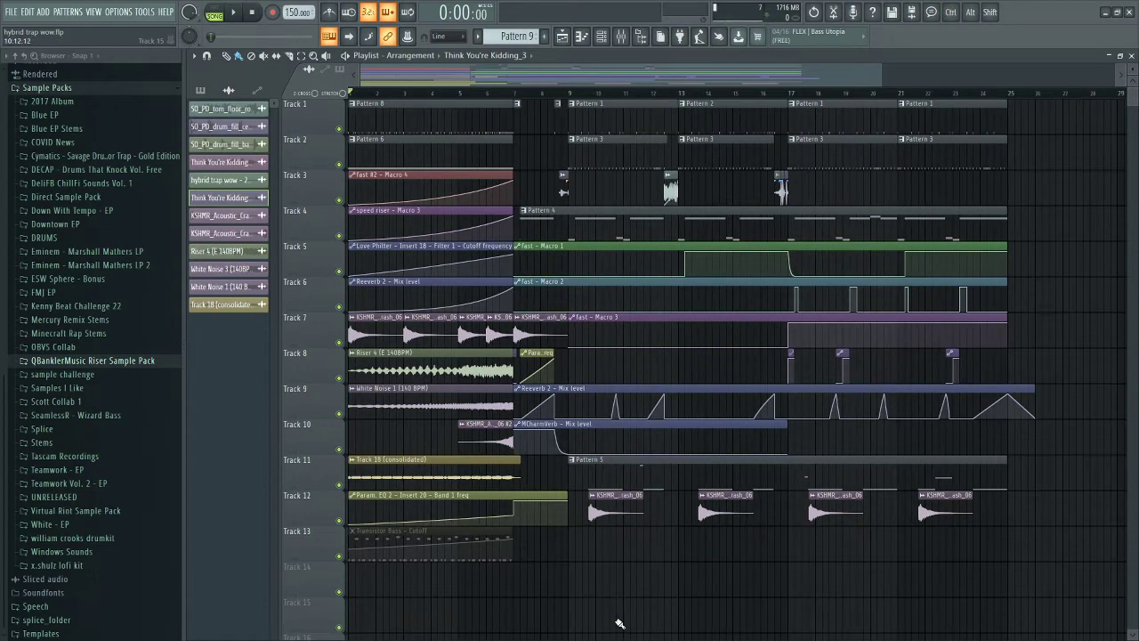
{"action": "key", "text": "space"}
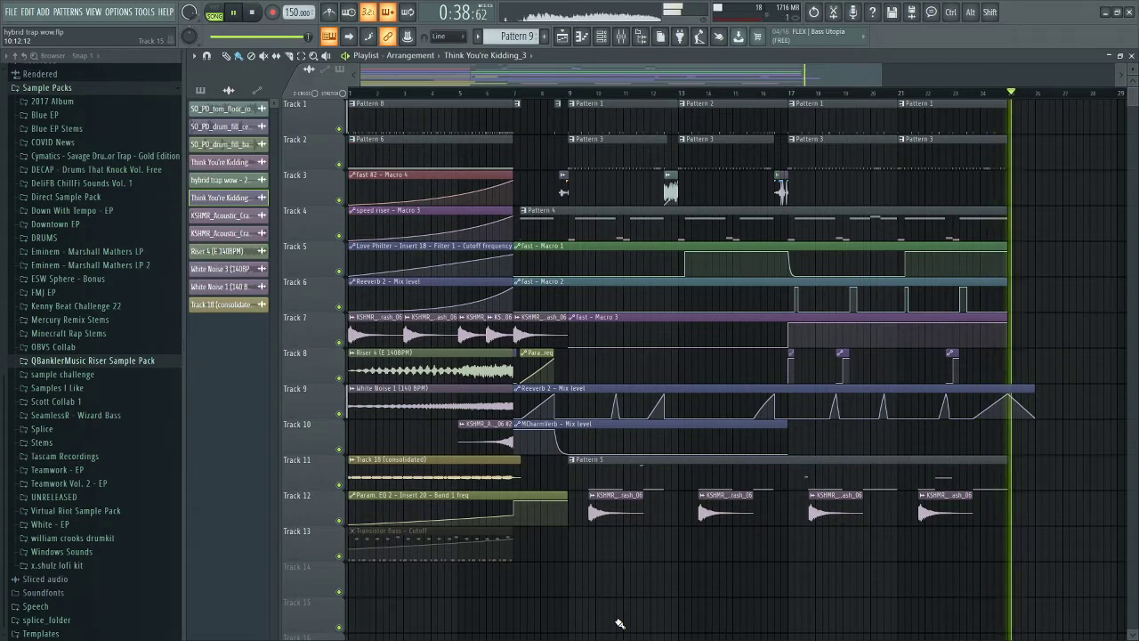
{"action": "key", "text": "space"}
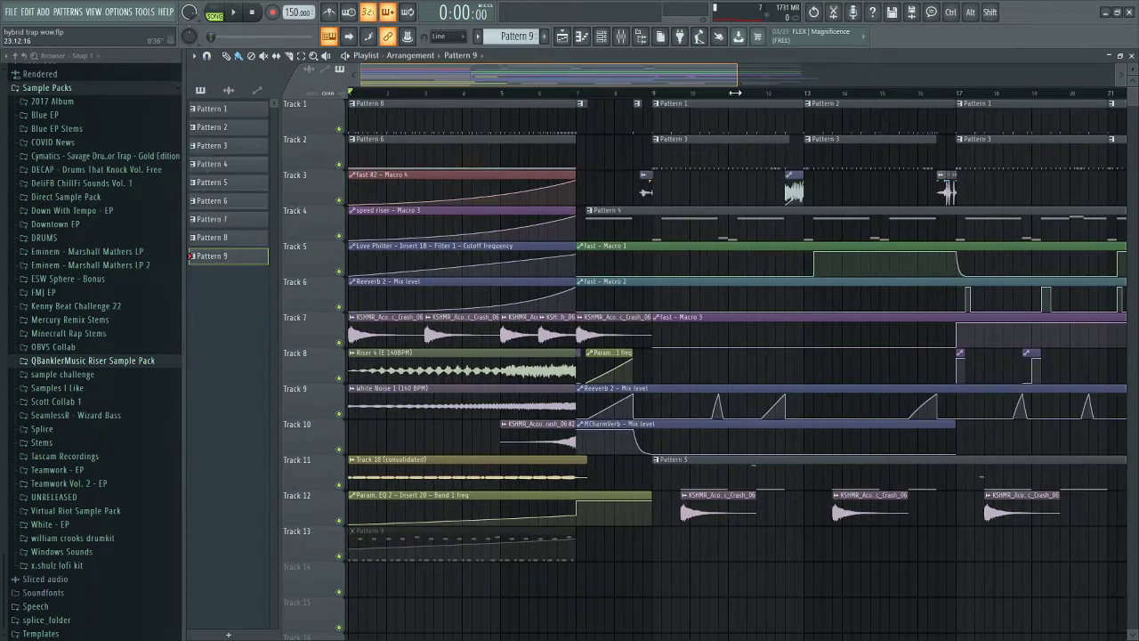
Open the first Pattern 8 clip on Track 1 to view its Kick 10 notes in the piano roll
{"action": "left_click_drag", "start_coordinate": [738, 74], "coordinate": [609, 75]}
{"action": "left_click", "coordinate": [589, 117], "text": "ctrl"}
{"action": "key", "text": "ctrl+d"}
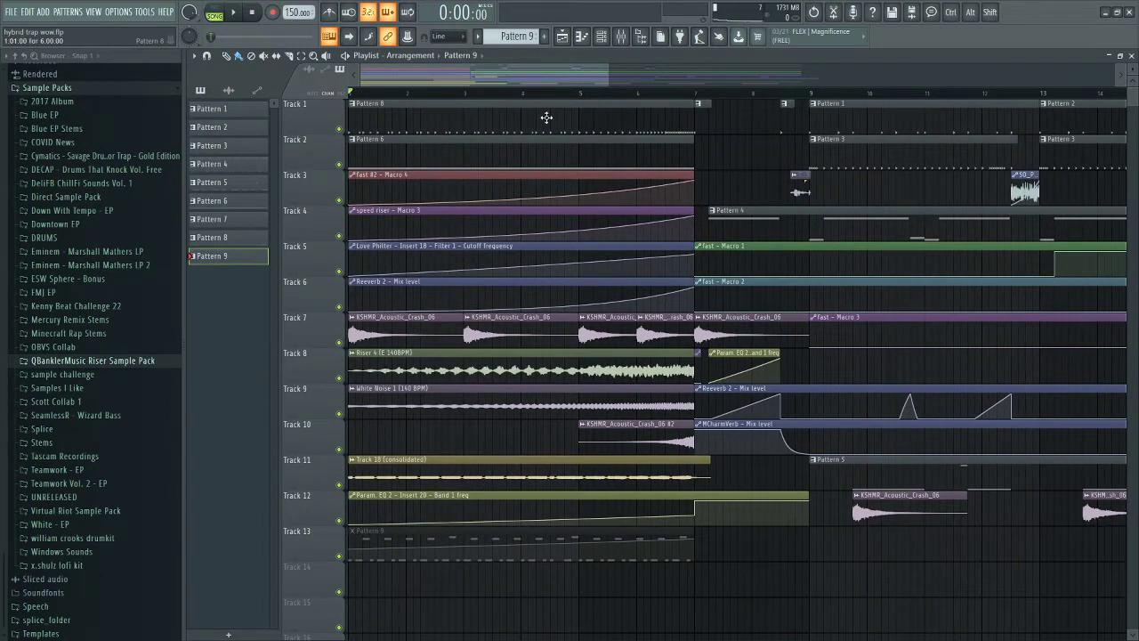
{"action": "left_click", "coordinate": [389, 117]}
{"action": "double_click", "coordinate": [425, 118]}
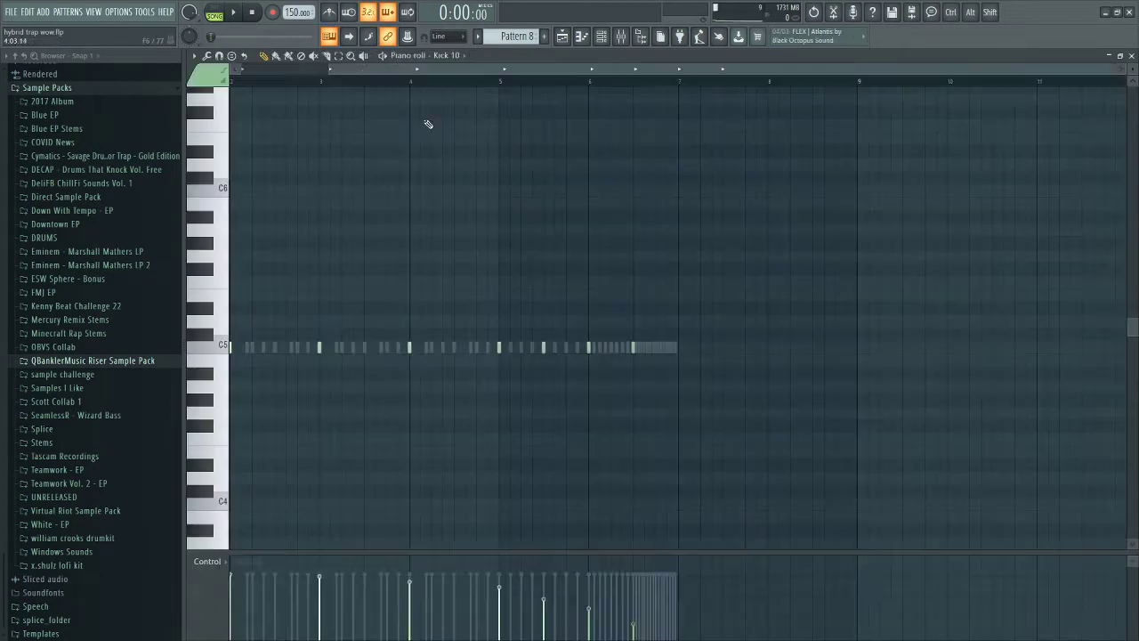
Examine Pattern 8 in the channel rack by selecting the Kick 10, Snare 17, Snare 6 and BB2_clap_benton channels
{"action": "left_click", "coordinate": [610, 40]}
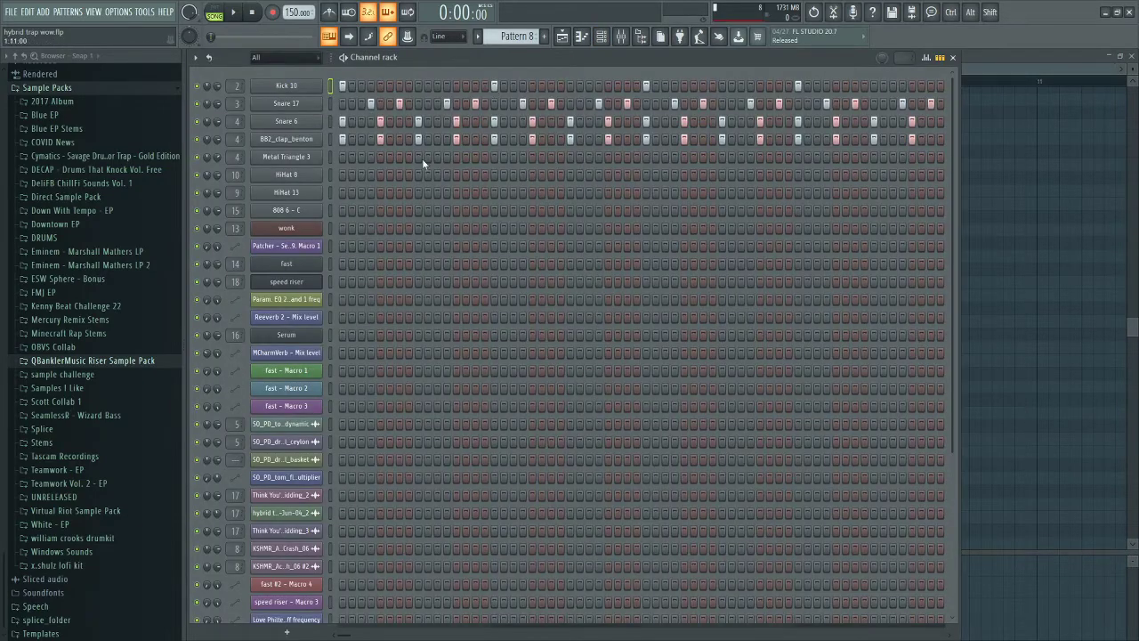
{"action": "left_click", "coordinate": [332, 102]}
{"action": "left_click", "coordinate": [330, 120]}
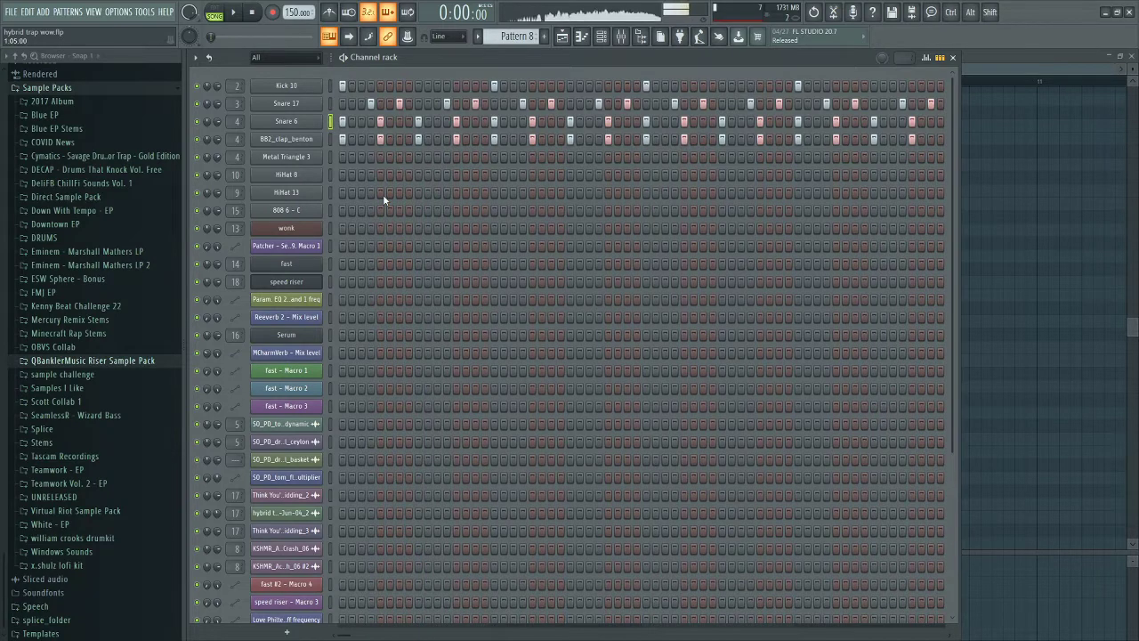
{"action": "left_click", "coordinate": [332, 139]}
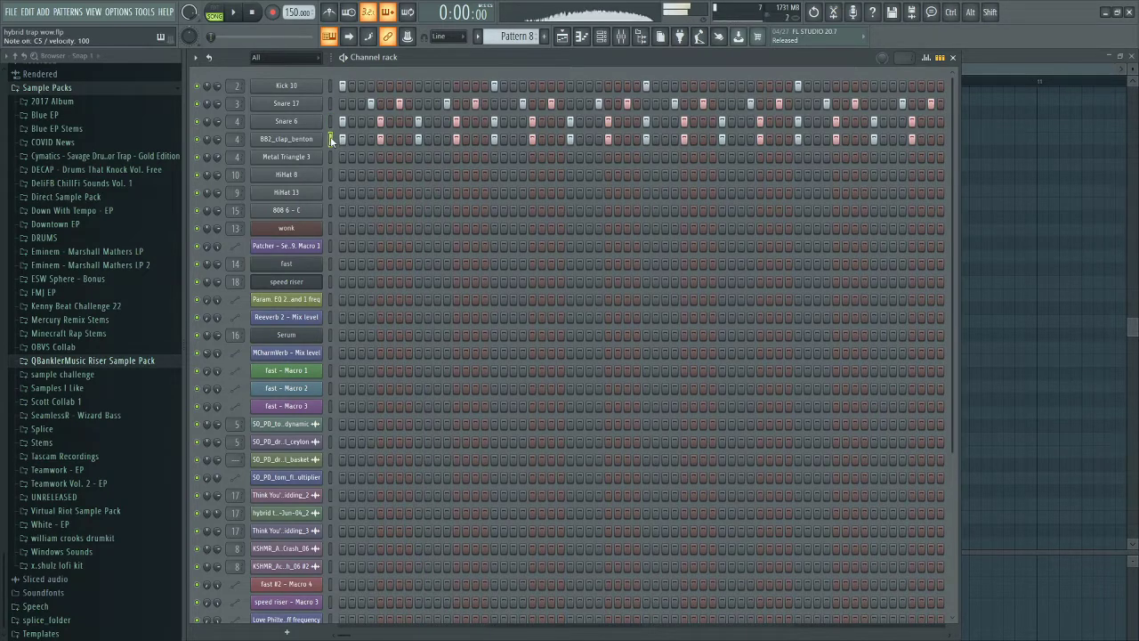
{"action": "left_click_drag", "start_coordinate": [332, 139], "coordinate": [327, 89]}
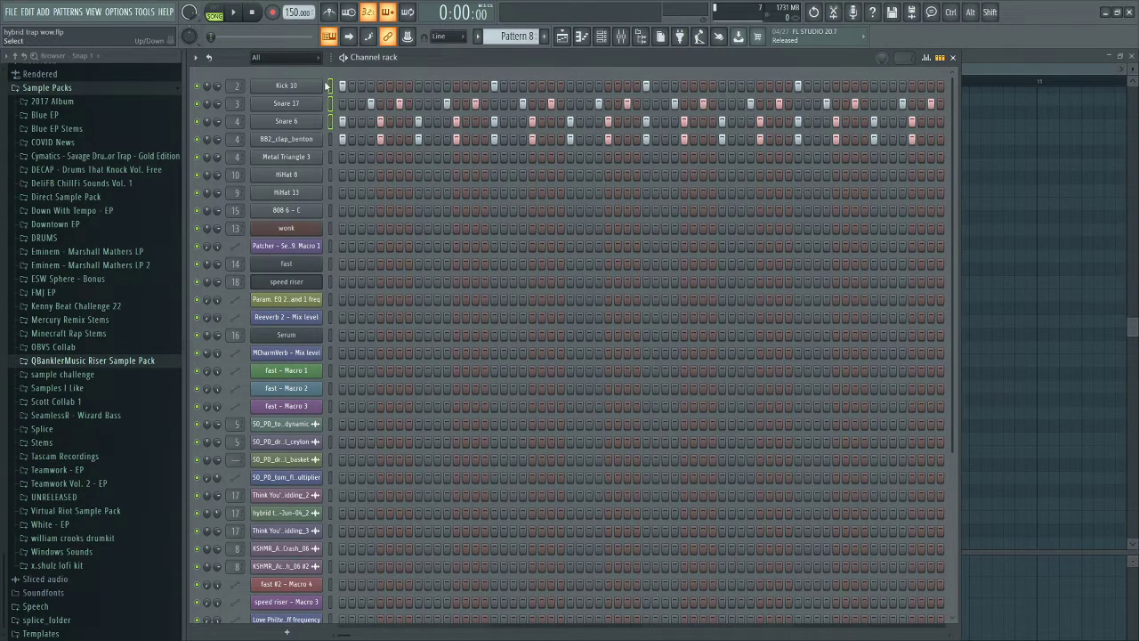
{"action": "double_click", "coordinate": [330, 87]}
{"action": "left_click", "coordinate": [330, 103]}
{"action": "left_click", "coordinate": [330, 138]}
Show Pattern 8's drum notes in the piano roll, switch to pattern playback and audition the pattern
{"action": "key", "text": "F7"}
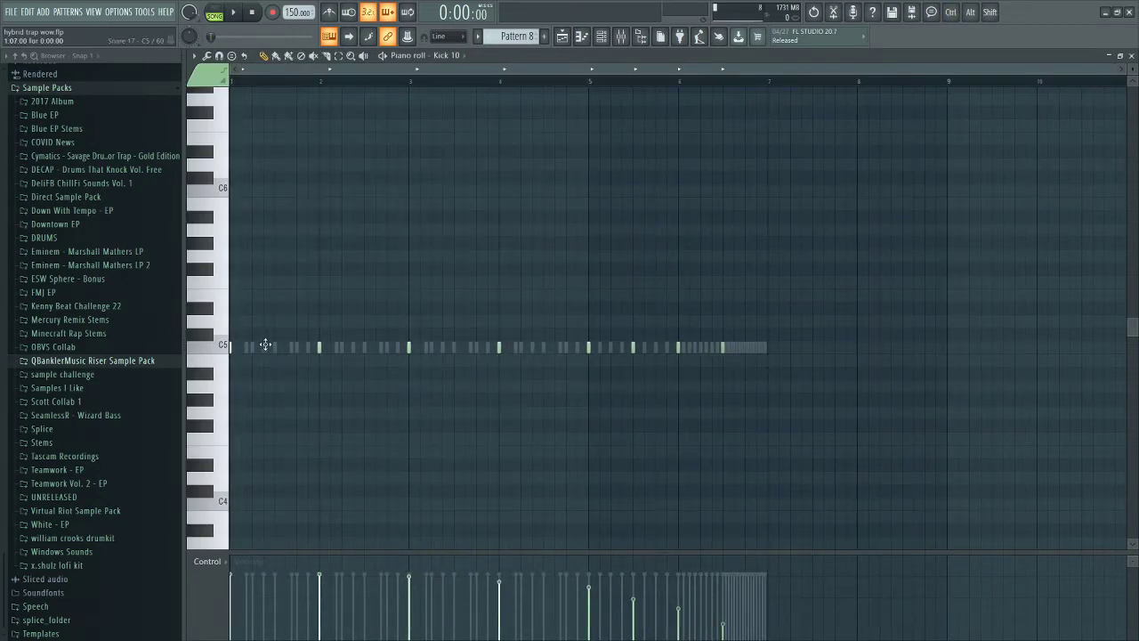
{"action": "right_click", "coordinate": [275, 346]}
{"action": "right_click", "coordinate": [275, 346]}
{"action": "scroll", "coordinate": [232, 344], "scroll_direction": "up", "scroll_amount": 2}
{"action": "left_click", "coordinate": [214, 16]}
{"action": "key", "text": "space"}
{"action": "key", "text": "space"}
Select the Snare 17 channel, bring up its notes in the piano roll and audition Pattern 8
{"action": "key", "text": "F6"}
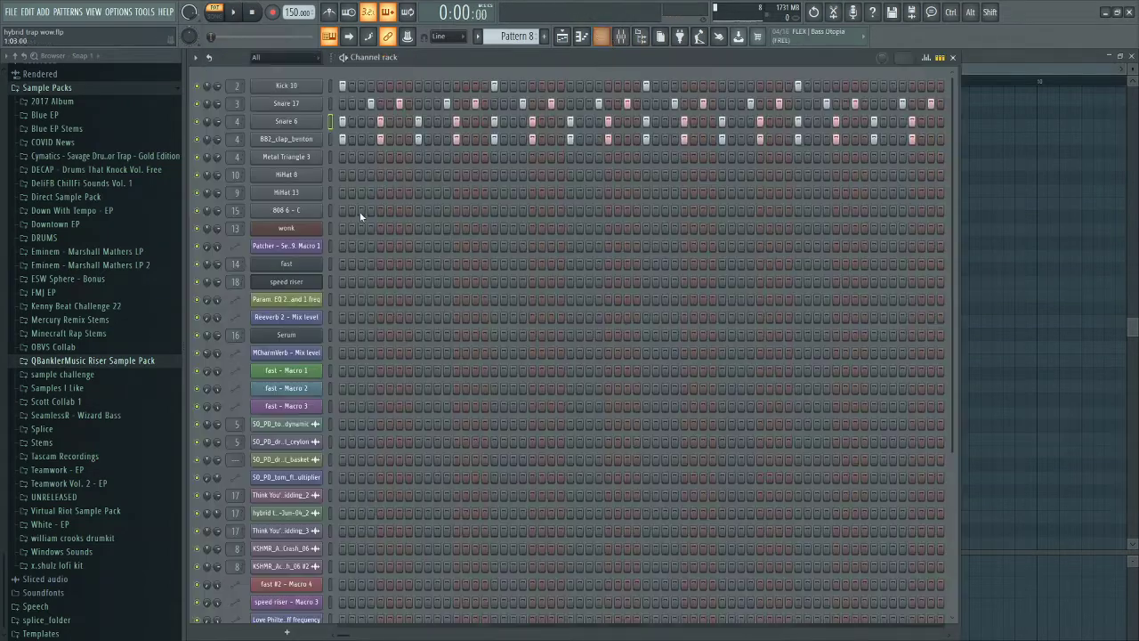
{"action": "left_click", "coordinate": [330, 103]}
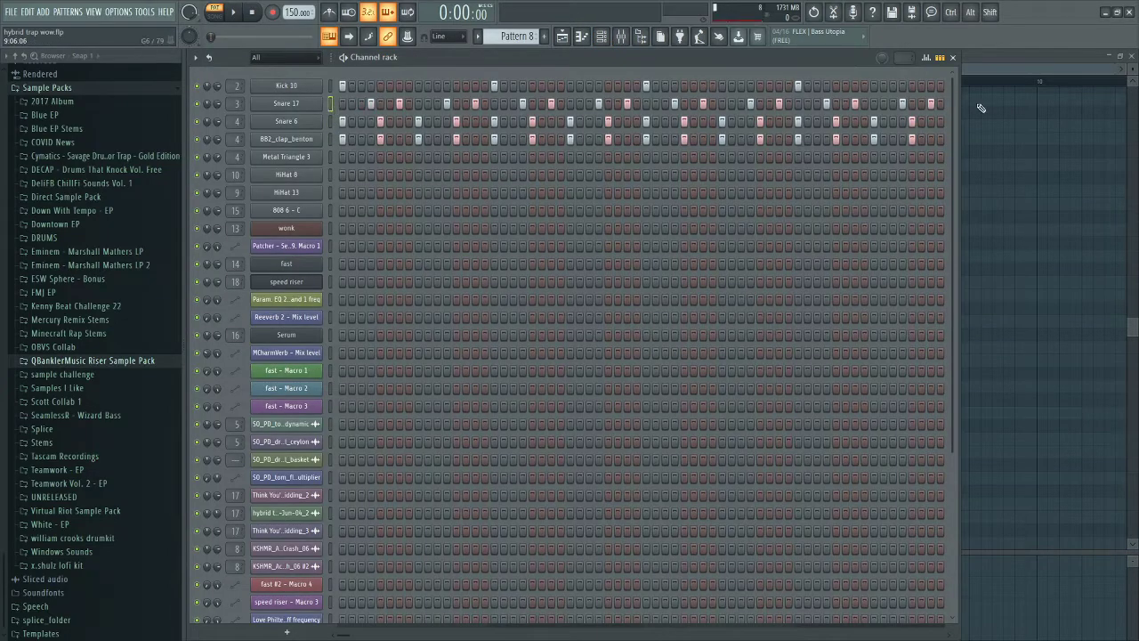
{"action": "key", "text": "F6"}
{"action": "key", "text": "space"}
{"action": "key", "text": "space"}
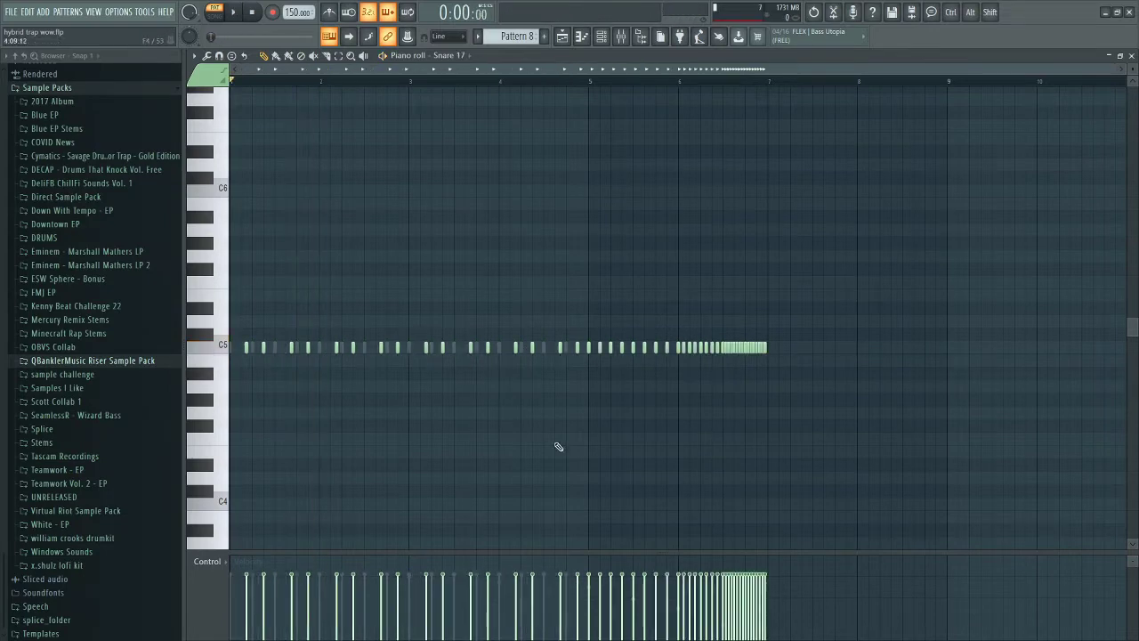
Select the denser Snare 17 notes between bars 5 and 7, then clear the selection
{"action": "scroll", "coordinate": [613, 415], "scroll_direction": "down", "scroll_amount": 2}
{"action": "scroll", "coordinate": [667, 412], "scroll_direction": "up", "scroll_amount": 1}
{"action": "scroll", "coordinate": [684, 415], "scroll_direction": "down", "scroll_amount": 1}
{"action": "left_click_drag", "start_coordinate": [824, 391], "coordinate": [587, 301]}
{"action": "key", "text": "ctrl+d"}
{"action": "scroll", "coordinate": [854, 412], "scroll_direction": "up", "scroll_amount": 3}
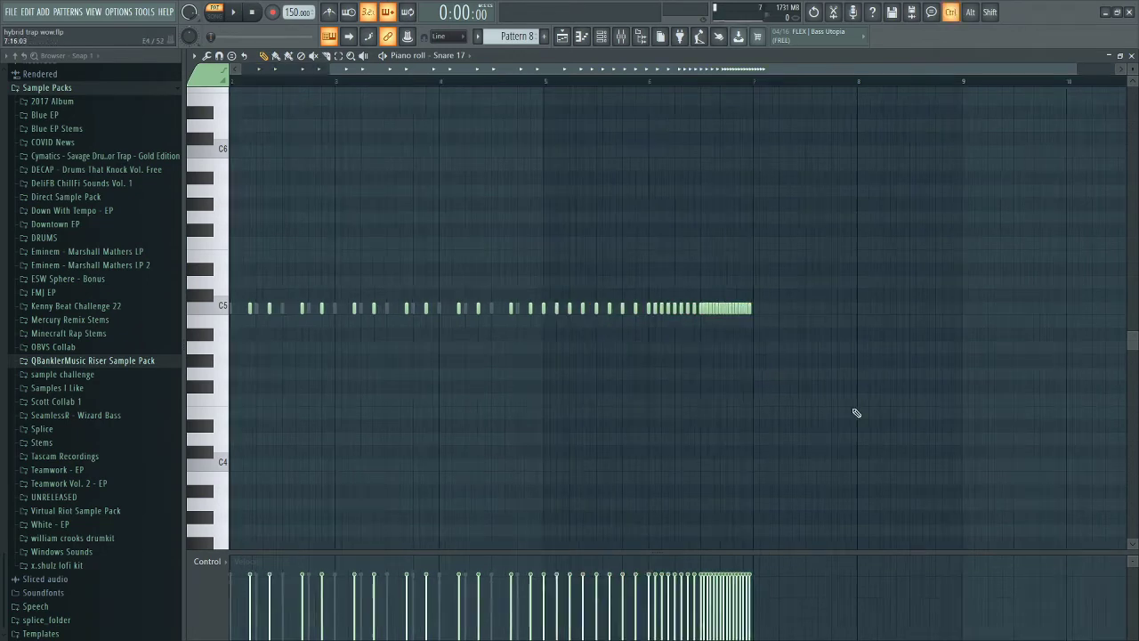
Display the note fine pitch values of the Snare 17 notes in the control lane
{"action": "left_click", "coordinate": [206, 562]}
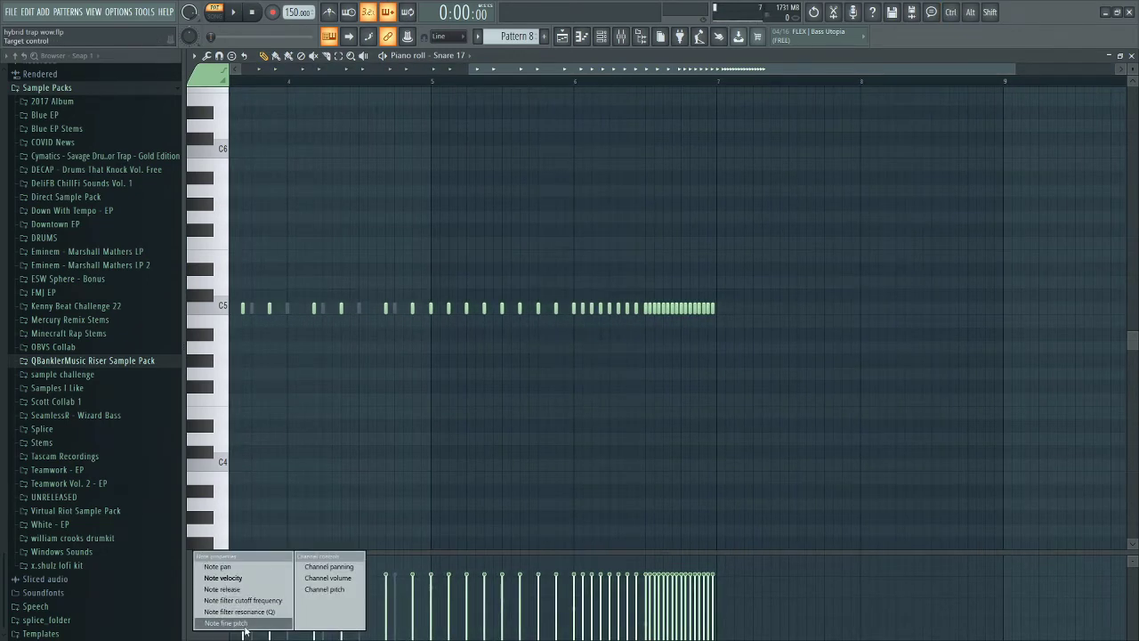
{"action": "left_click", "coordinate": [233, 602]}
{"action": "scroll", "coordinate": [412, 489], "scroll_direction": "down", "scroll_amount": 2}
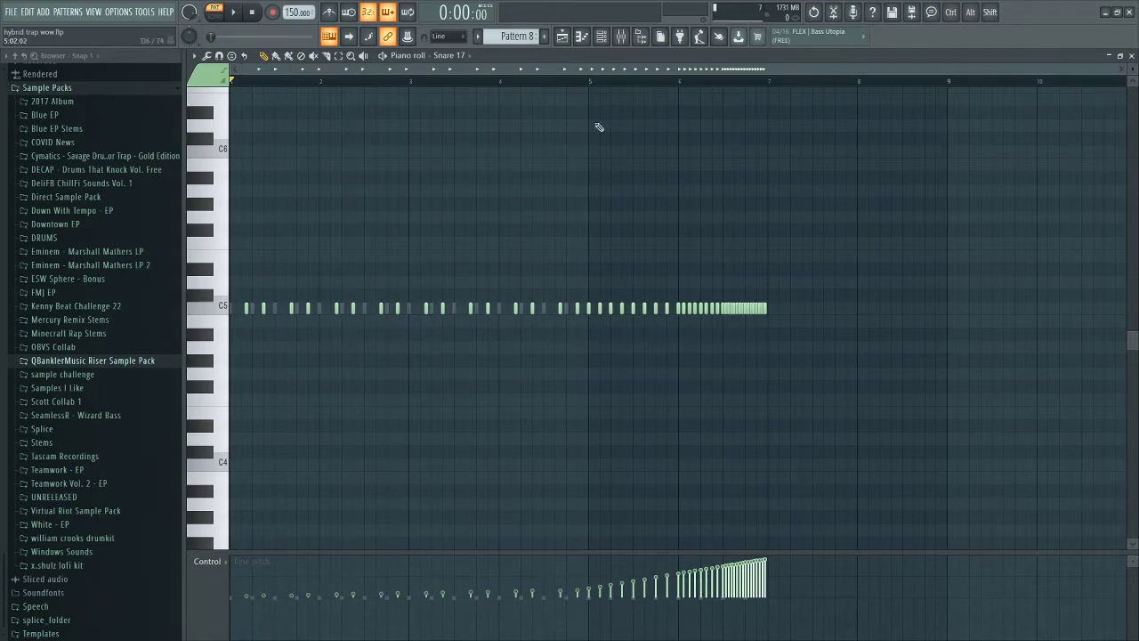
Switch to the Kick 10 channel and examine its notes in the piano roll
{"action": "left_click", "coordinate": [602, 40]}
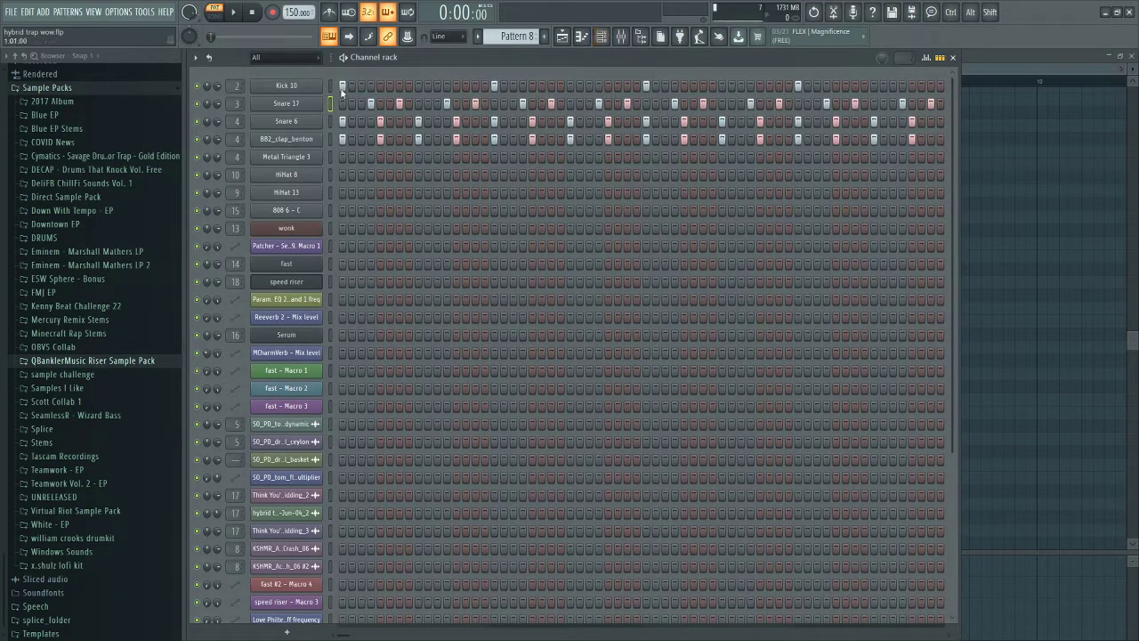
{"action": "left_click", "coordinate": [331, 87]}
{"action": "left_click", "coordinate": [582, 37]}
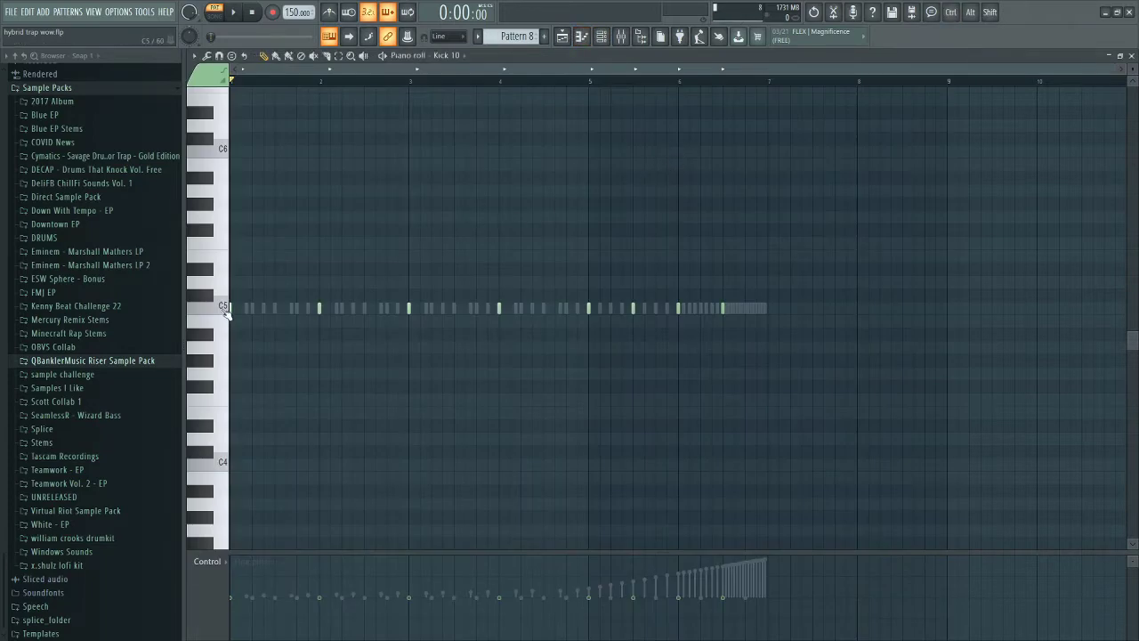
{"action": "scroll", "coordinate": [226, 315], "scroll_direction": "up", "scroll_amount": 2}
{"action": "scroll", "coordinate": [931, 377], "scroll_direction": "down", "scroll_amount": 2}
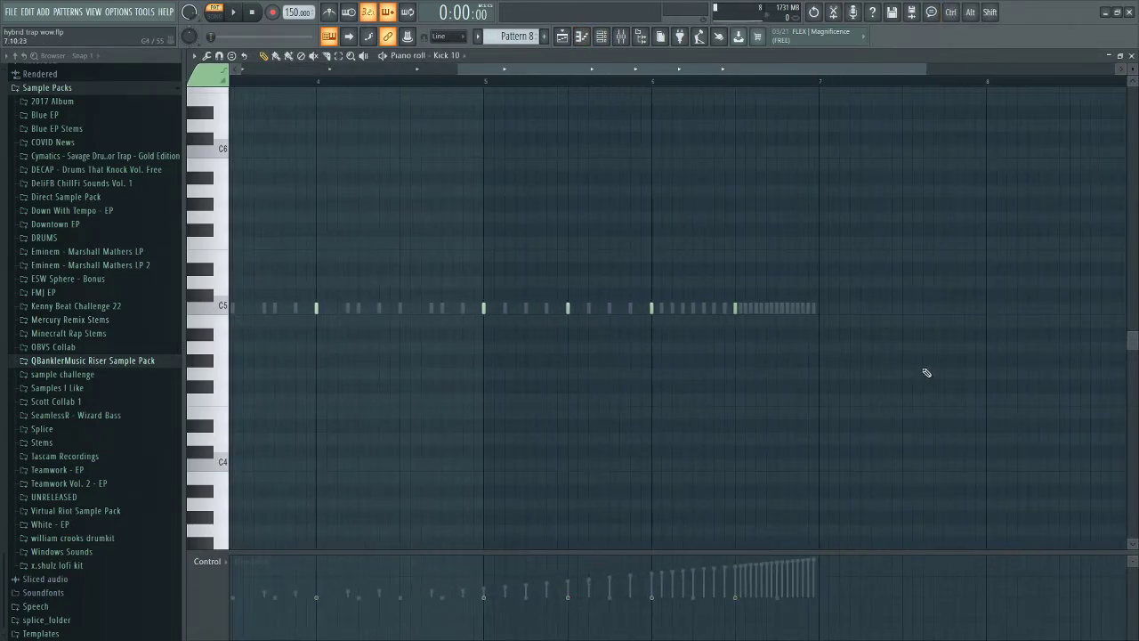
Select the Kick 10 notes from bar 5 onward, clear the selection and show note velocity in the control lane
{"action": "left_click_drag", "start_coordinate": [917, 370], "coordinate": [473, 290]}
{"action": "left_click", "coordinate": [765, 253], "text": "ctrl"}
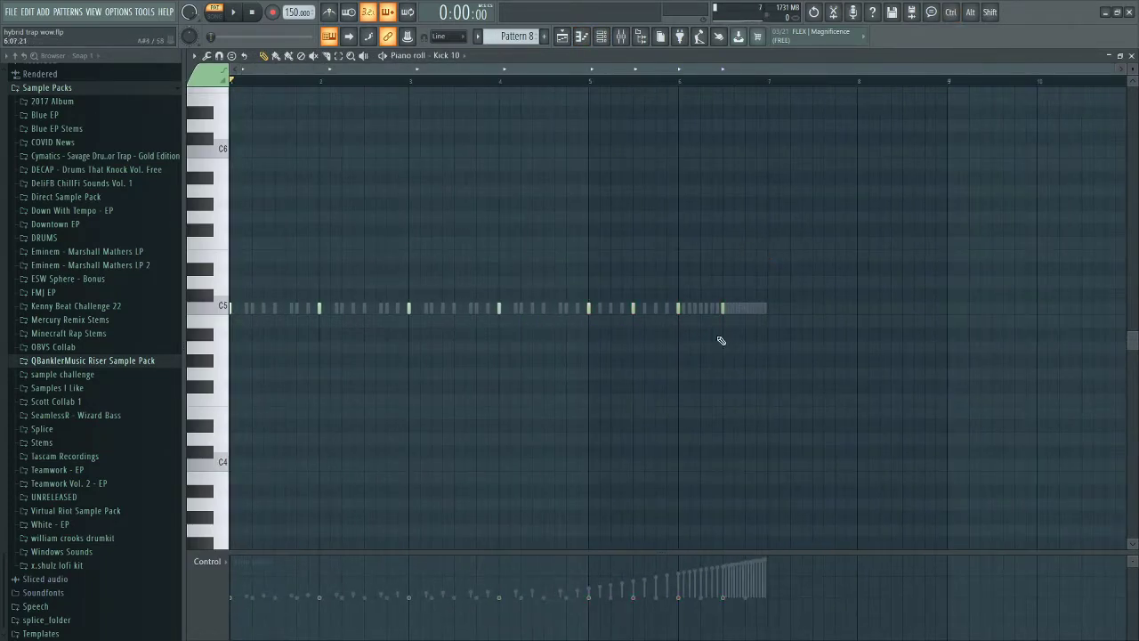
{"action": "left_click", "coordinate": [223, 563]}
{"action": "left_click", "coordinate": [226, 583]}
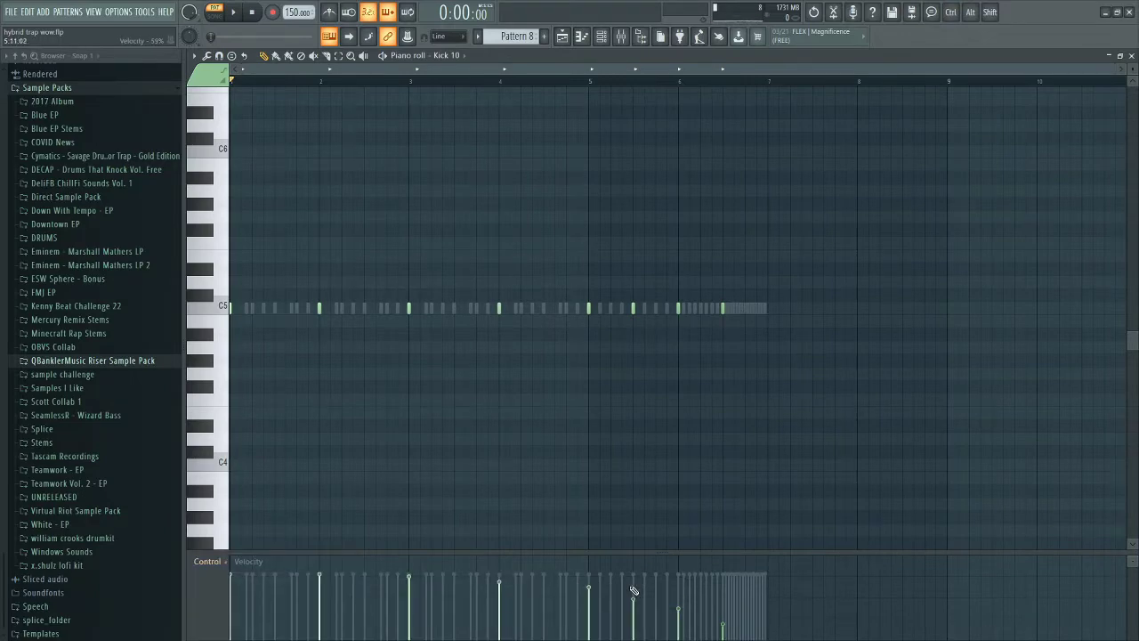
Close the piano roll, return to the playlist and pick the Track 18 (consolidated) clip on Track 11
{"action": "left_click", "coordinate": [1132, 56]}
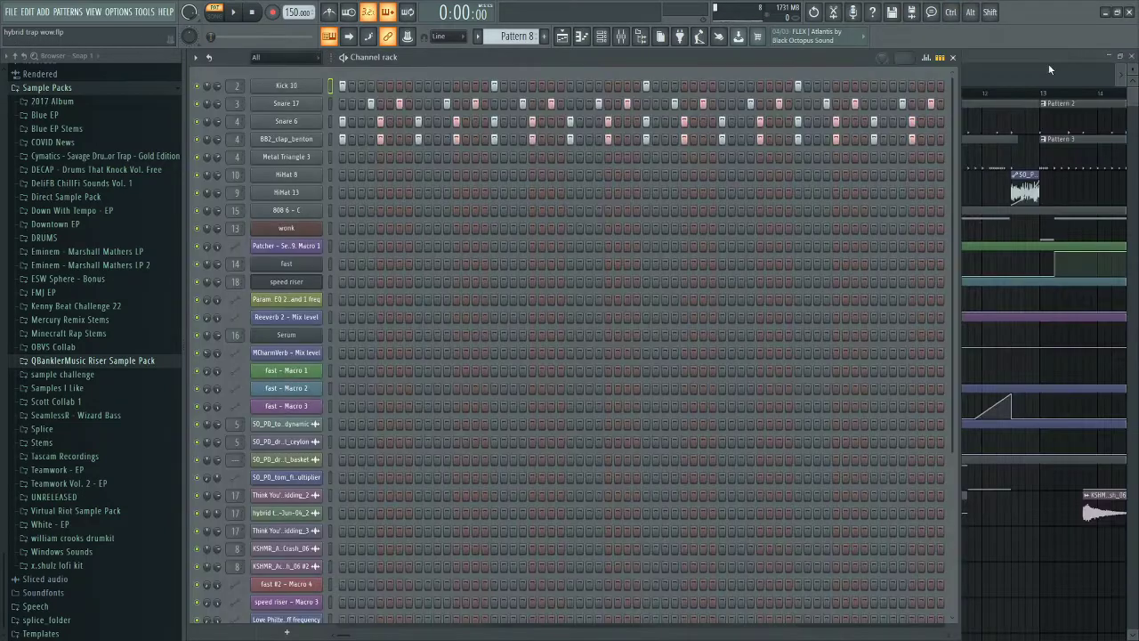
{"action": "left_click", "coordinate": [994, 196]}
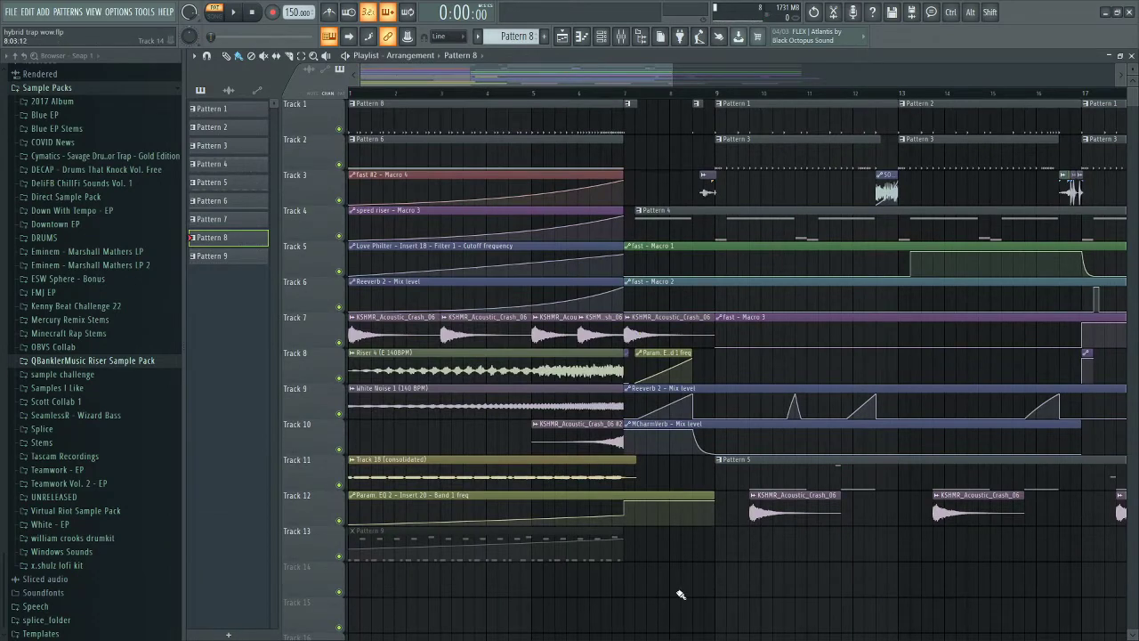
{"action": "left_click", "coordinate": [549, 464]}
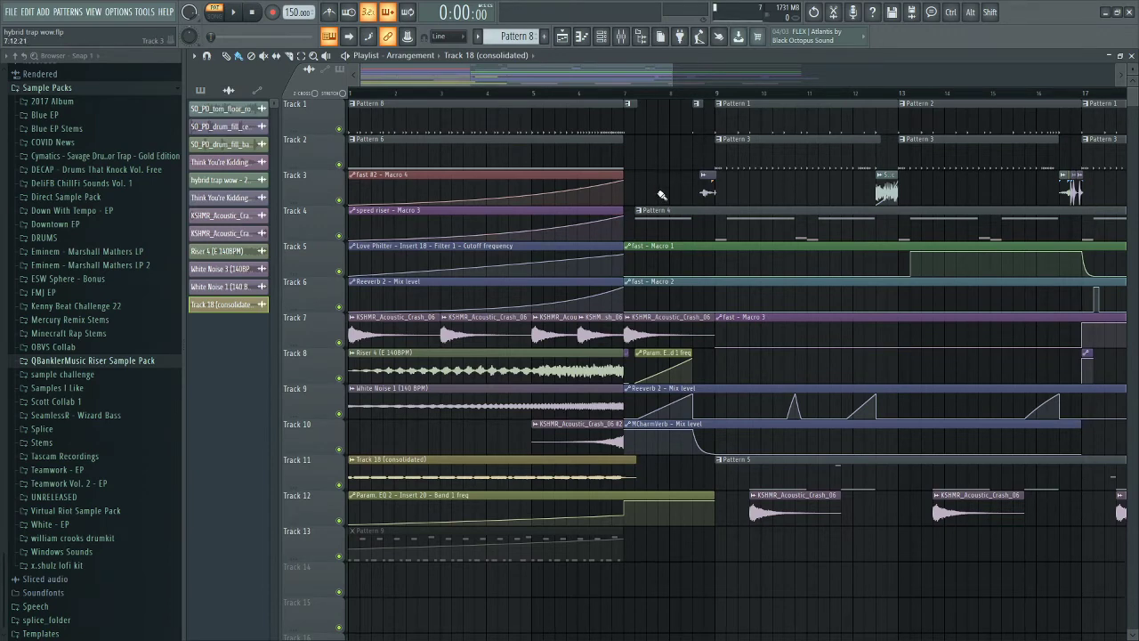
{"action": "scroll", "coordinate": [661, 194], "scroll_direction": "down", "scroll_amount": 2}
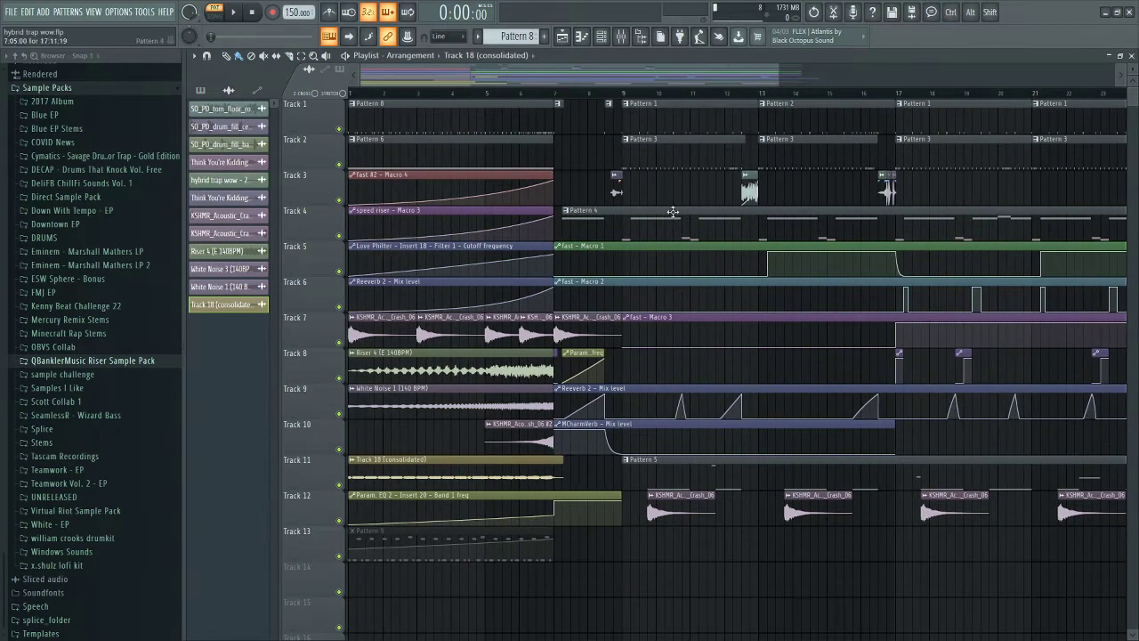
Place the song position at bar 9, pick the Pattern 8 clip, and return the position to the song start
{"action": "left_click", "coordinate": [623, 93]}
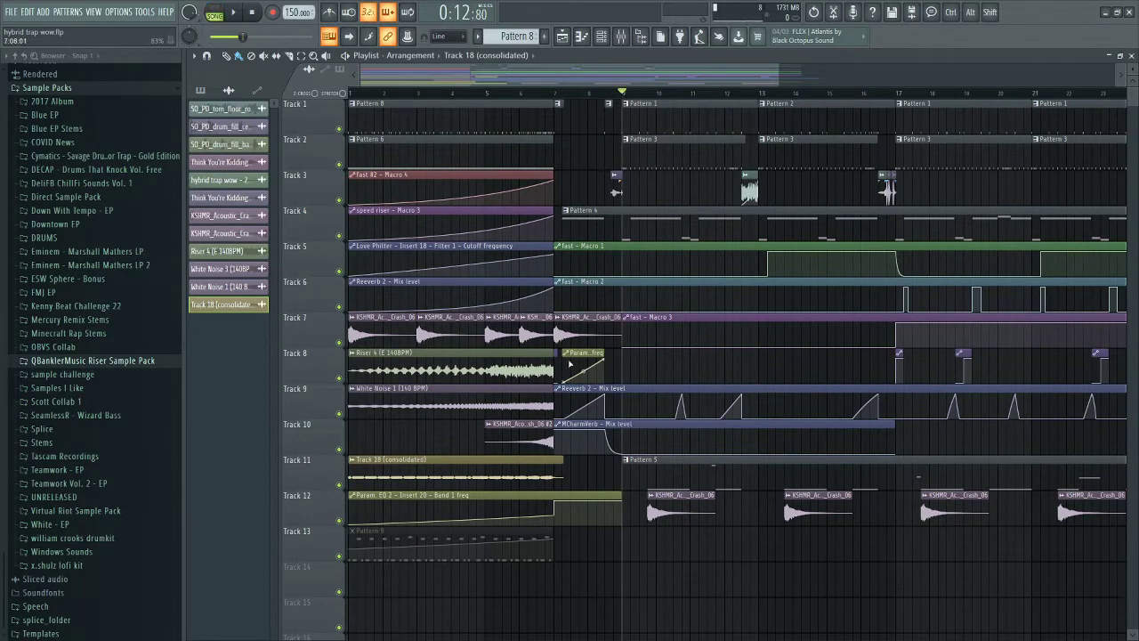
{"action": "scroll", "coordinate": [347, 187], "scroll_direction": "up", "scroll_amount": 2}
{"action": "left_click_drag", "start_coordinate": [543, 93], "coordinate": [545, 98]}
{"action": "scroll", "coordinate": [580, 133], "scroll_direction": "down", "scroll_amount": 2}
{"action": "left_click", "coordinate": [430, 112]}
{"action": "left_click", "coordinate": [351, 94]}
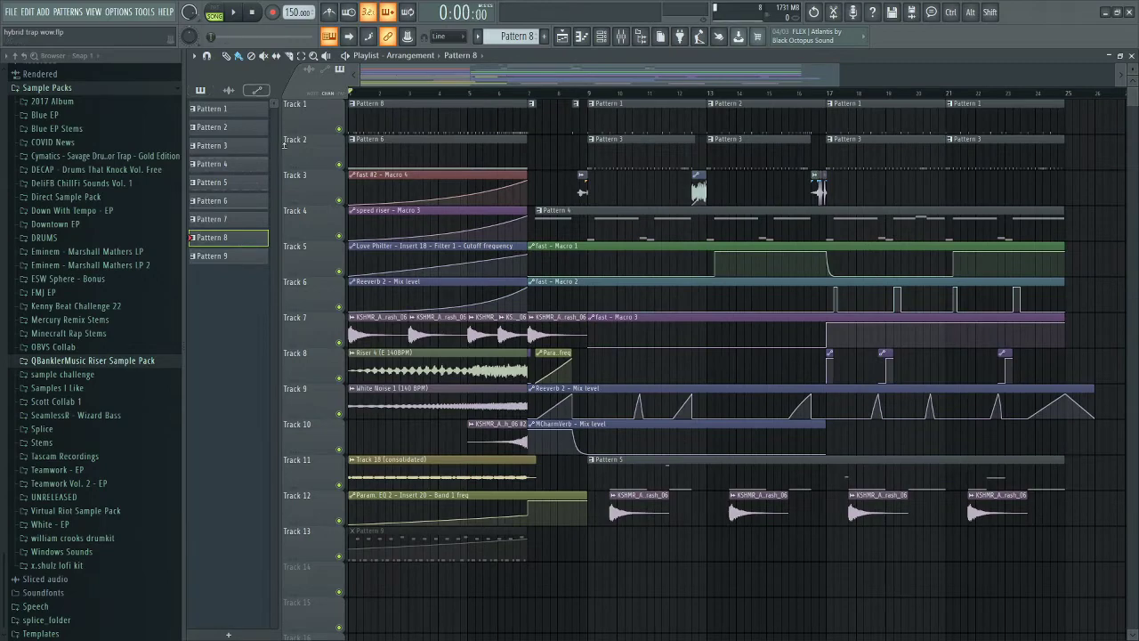
Pick the Pattern 6 clip at the start of Track 2
{"action": "scroll", "coordinate": [476, 189], "scroll_direction": "up", "scroll_amount": 2}
{"action": "scroll", "coordinate": [666, 186], "scroll_direction": "down", "scroll_amount": 2}
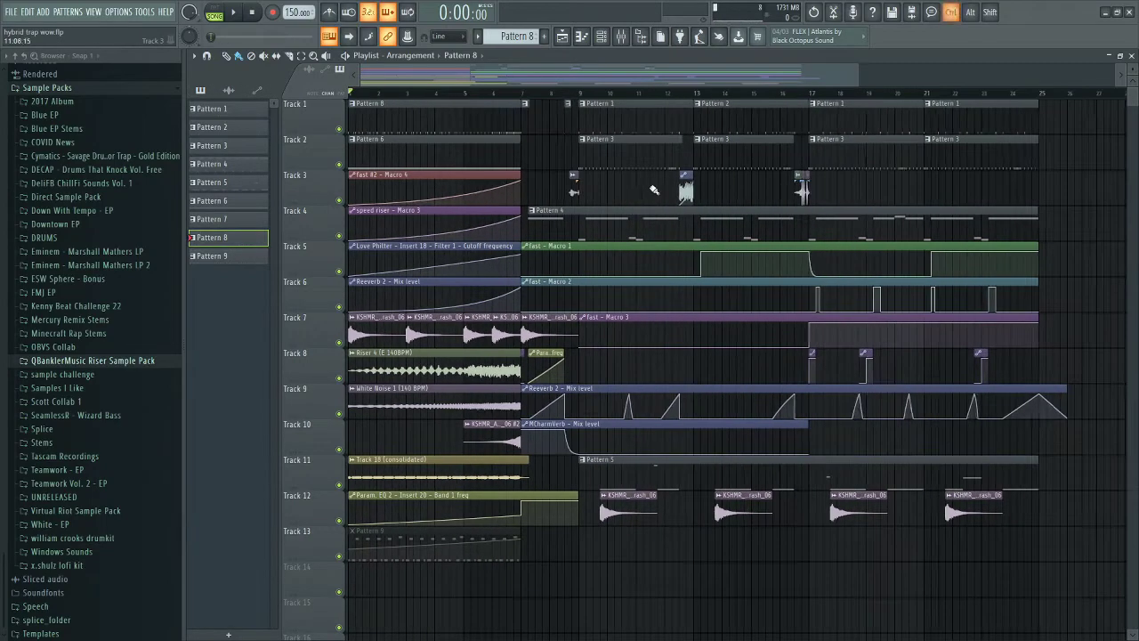
{"action": "left_click", "coordinate": [412, 167]}
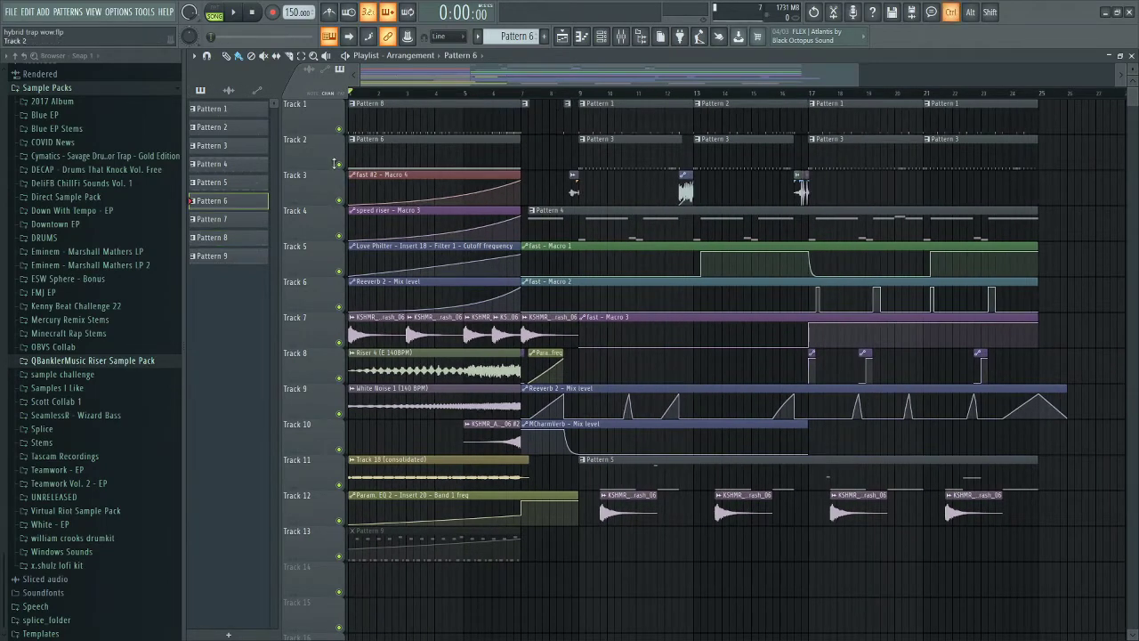
Open the mixer and audition the song from bar 9 with Insert 14 soloed
{"action": "scroll", "coordinate": [587, 122], "scroll_direction": "up", "scroll_amount": 2}
{"action": "left_click", "coordinate": [575, 93]}
{"action": "left_click", "coordinate": [620, 37]}
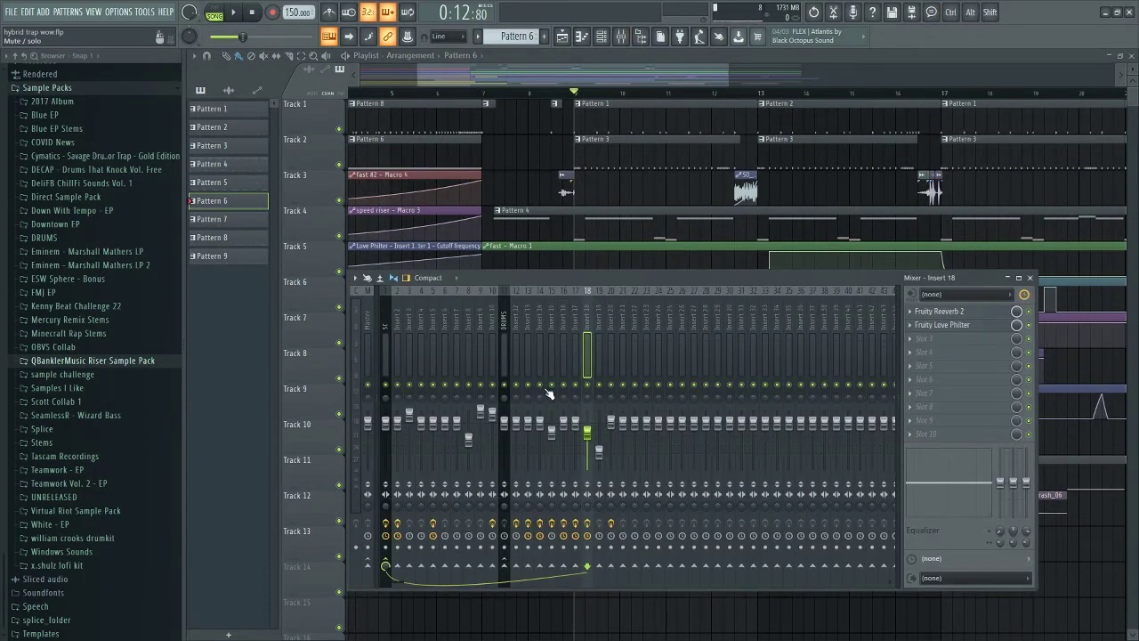
{"action": "key", "text": "space"}
{"action": "left_click", "coordinate": [540, 385]}
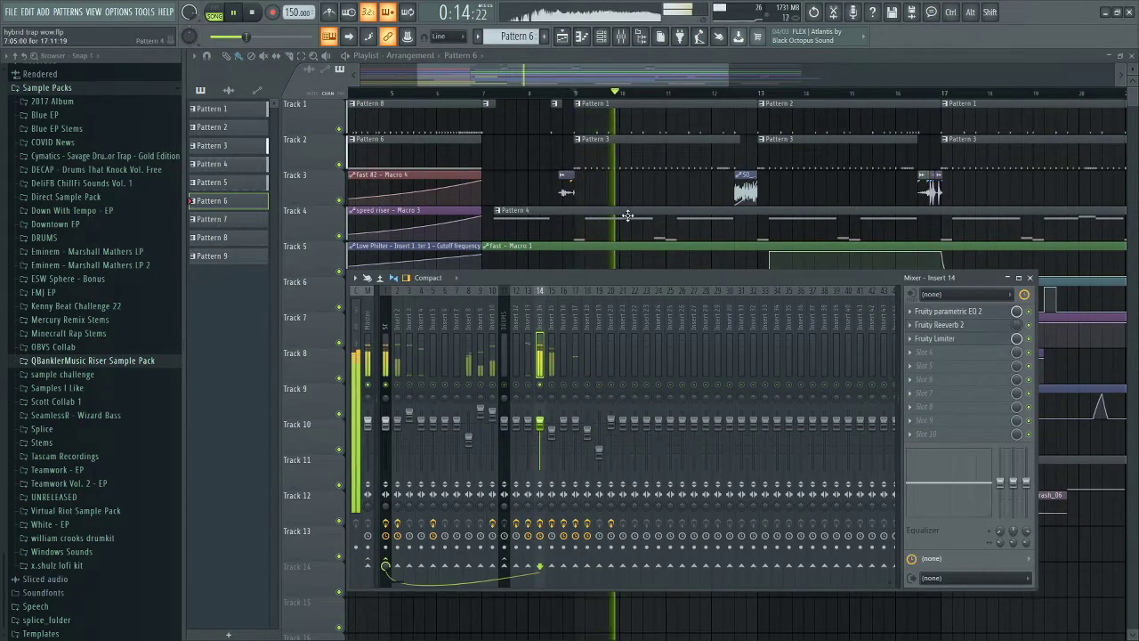
{"action": "key", "text": "space"}
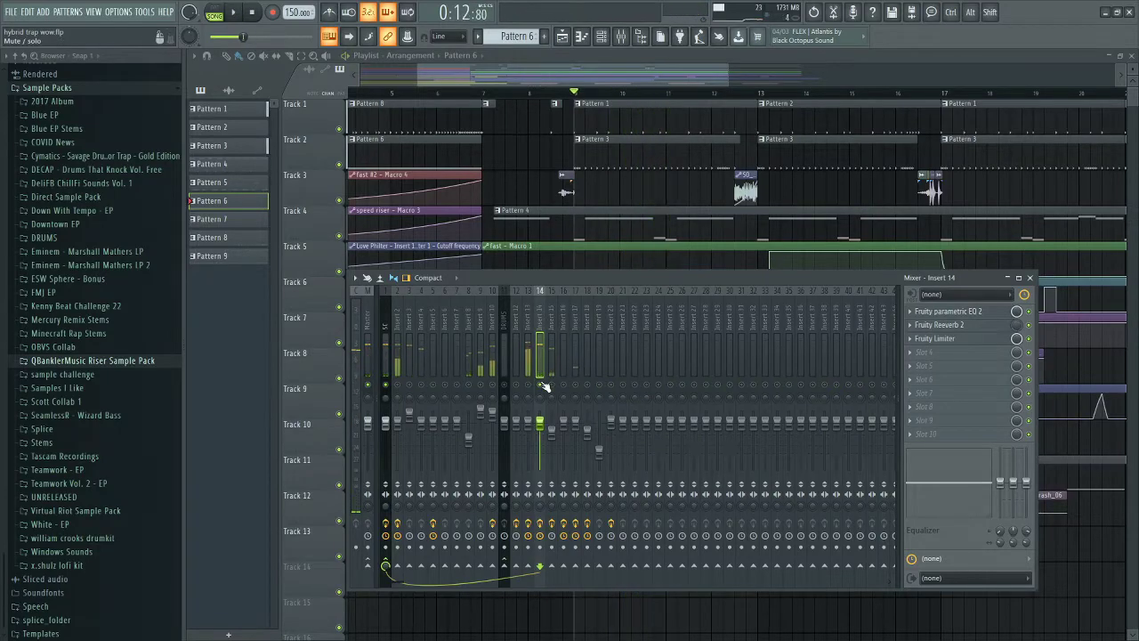
Close the mixer, return to the song start and show the Pattern 4 clip's channels in the channel rack
{"action": "key", "text": "F9"}
{"action": "scroll", "coordinate": [655, 200], "scroll_direction": "down", "scroll_amount": 3}
{"action": "left_click_drag", "start_coordinate": [434, 93], "coordinate": [348, 92]}
{"action": "scroll", "coordinate": [312, 199], "scroll_direction": "up", "scroll_amount": 2}
{"action": "scroll", "coordinate": [313, 200], "scroll_direction": "up", "scroll_amount": 1}
{"action": "left_click", "coordinate": [821, 228]}
{"action": "left_click", "coordinate": [602, 36]}
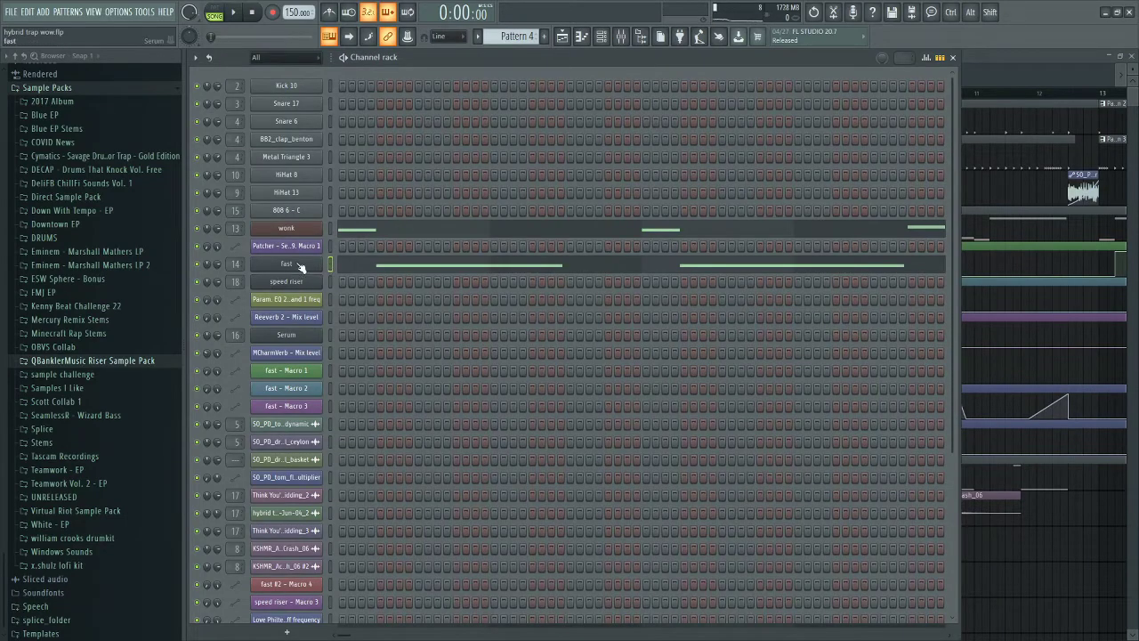
View the fast channel's instrument window, close it and open the speed riser synth
{"action": "left_click", "coordinate": [299, 266]}
{"action": "left_click_drag", "start_coordinate": [609, 97], "coordinate": [594, 95]}
{"action": "left_click", "coordinate": [902, 86]}
{"action": "left_click", "coordinate": [294, 281]}
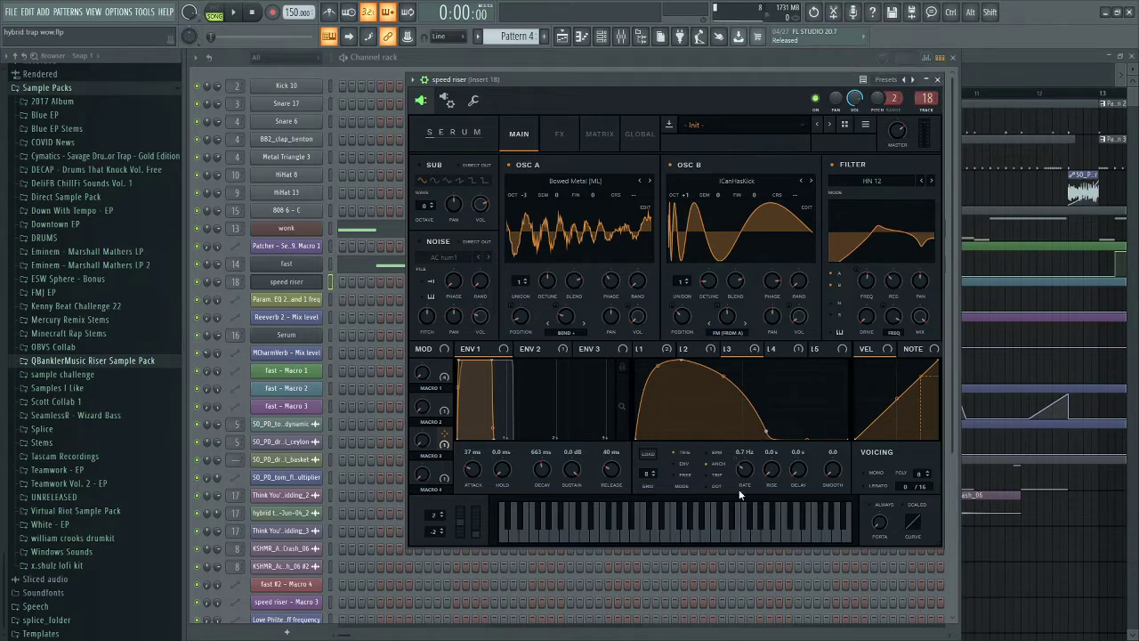
Close the synth and channel rack, solo Tracks 2 to 6 in the playlist and audition the build-up from the song start
{"action": "left_click", "coordinate": [938, 81]}
{"action": "left_click", "coordinate": [1012, 51]}
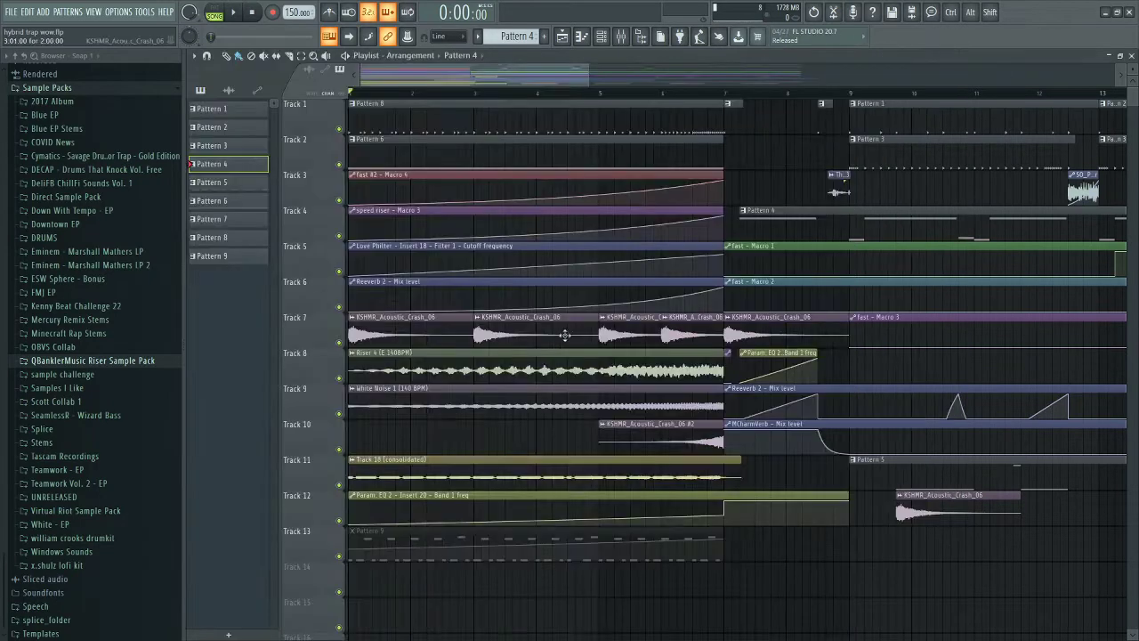
{"action": "left_click", "coordinate": [345, 203], "text": "ctrl"}
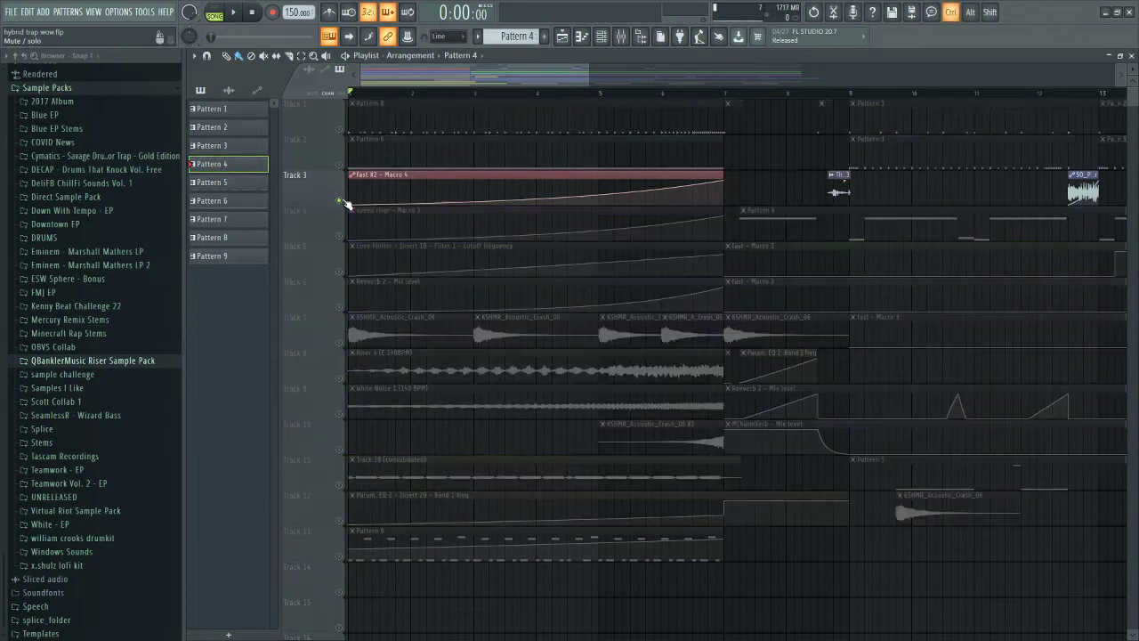
{"action": "left_click", "coordinate": [339, 164]}
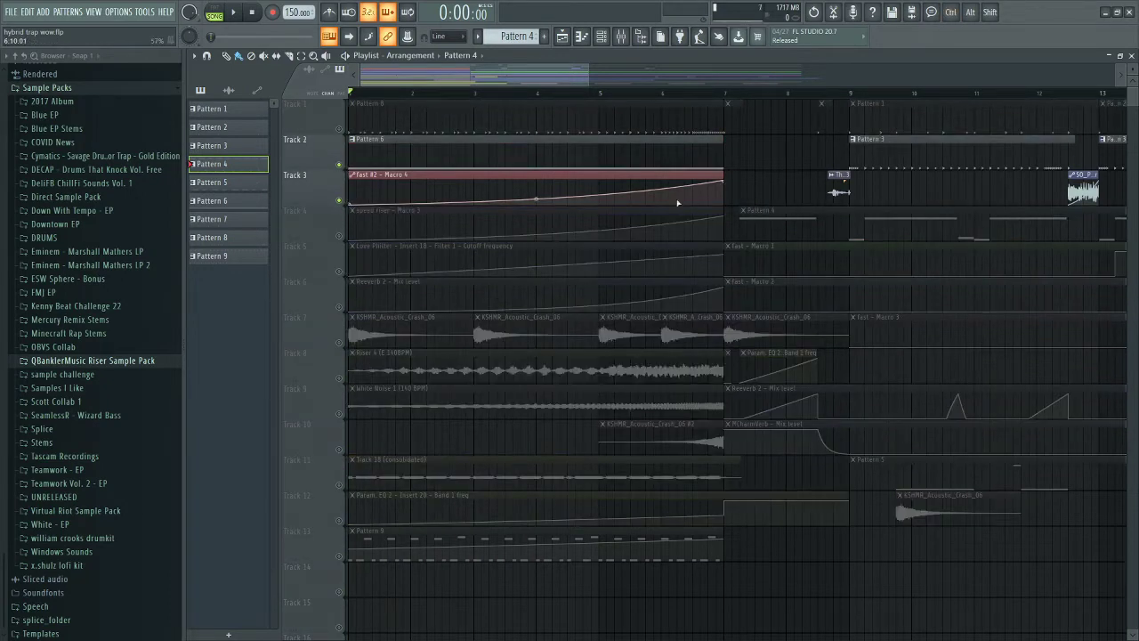
{"action": "left_click", "coordinate": [339, 307]}
{"action": "left_click", "coordinate": [339, 271]}
{"action": "left_click", "coordinate": [339, 236]}
{"action": "key", "text": "space"}
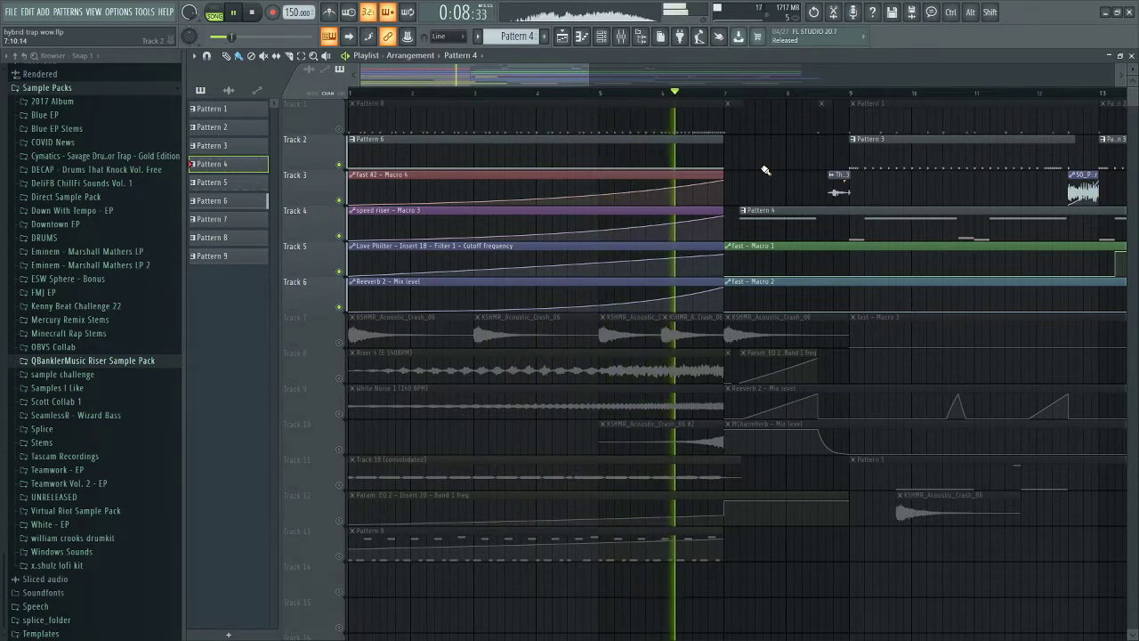
{"action": "key", "text": "space"}
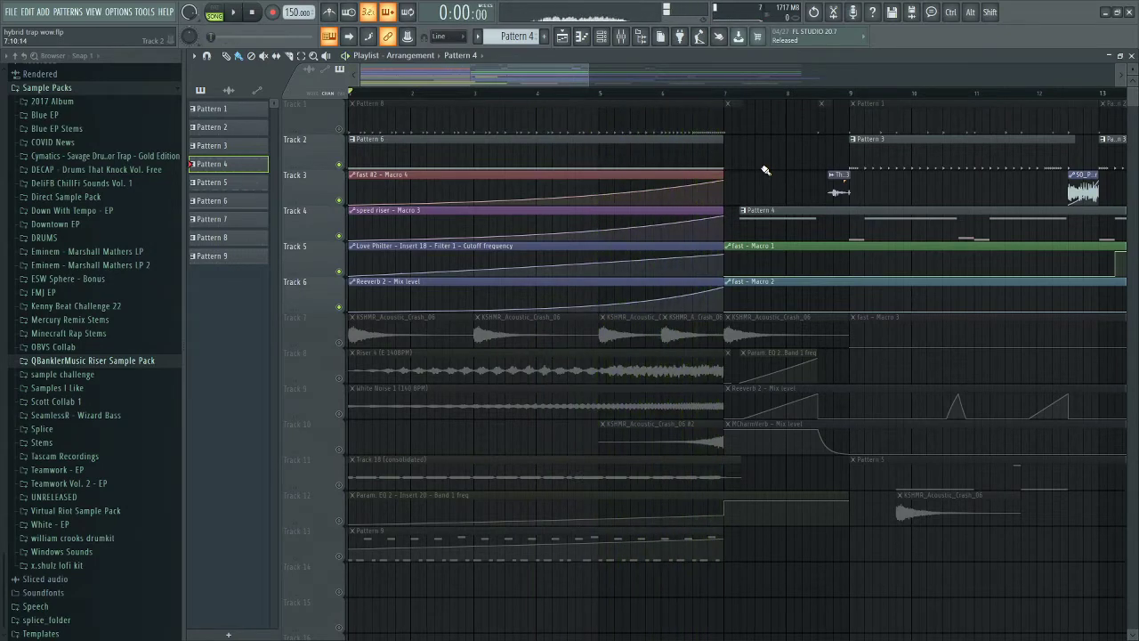
Pick the speed riser – Macro 3 automation clip on Track 4
{"action": "key", "text": "ctrl"}
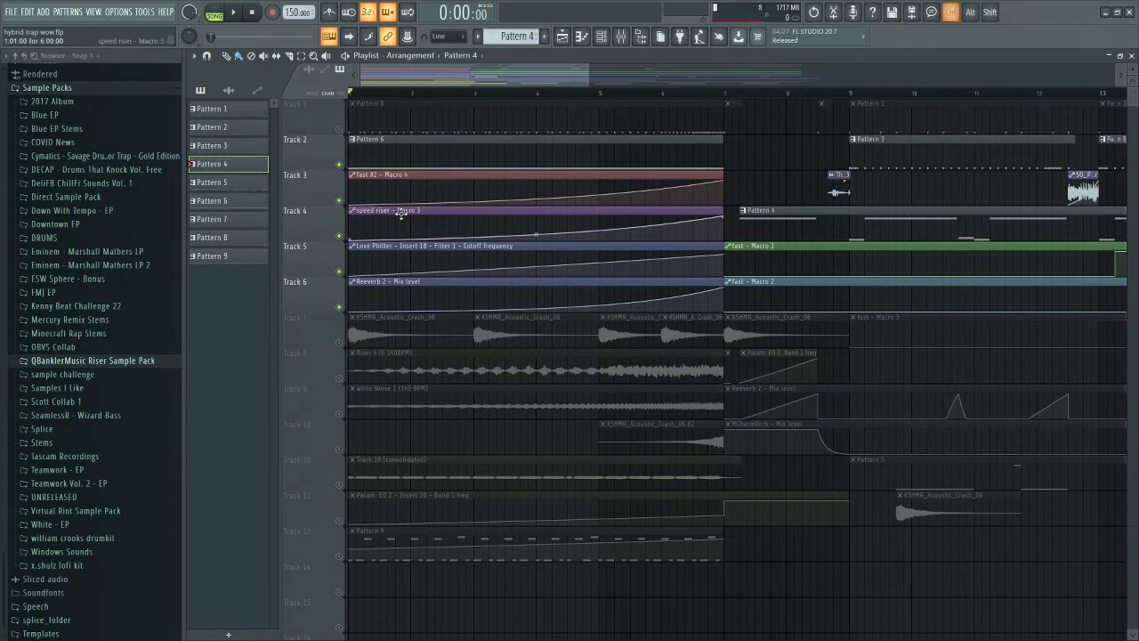
{"action": "left_click", "coordinate": [398, 213], "text": "ctrl"}
{"action": "left_click", "coordinate": [668, 212]}
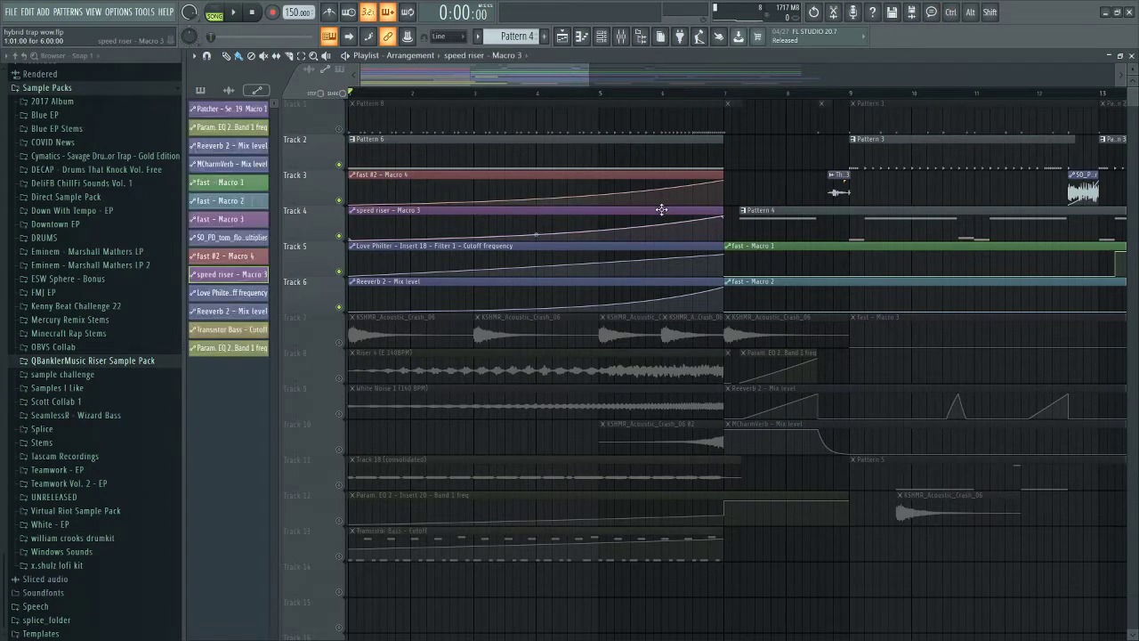
{"action": "left_click", "coordinate": [630, 201], "text": "ctrl"}
{"action": "left_click", "coordinate": [626, 209], "text": "ctrl"}
{"action": "right_click", "coordinate": [771, 168]}
{"action": "left_click", "coordinate": [514, 245], "text": "ctrl"}
{"action": "left_click", "coordinate": [764, 169]}
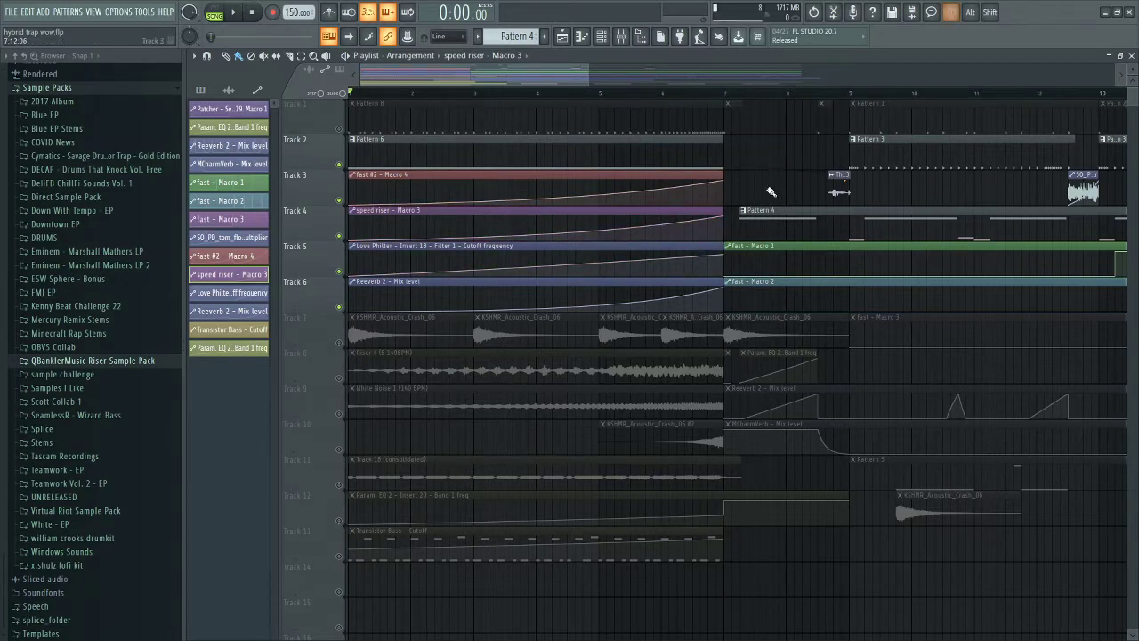
Pick the Pattern 6 clip on Track 2, view its channels in the channel rack and close the rack
{"action": "scroll", "coordinate": [764, 194], "scroll_direction": "down", "scroll_amount": 1}
{"action": "left_click", "coordinate": [386, 281], "text": "ctrl"}
{"action": "left_click", "coordinate": [789, 559]}
{"action": "scroll", "coordinate": [790, 559], "scroll_direction": "down", "scroll_amount": 1}
{"action": "left_click", "coordinate": [427, 145]}
{"action": "left_click", "coordinate": [601, 36]}
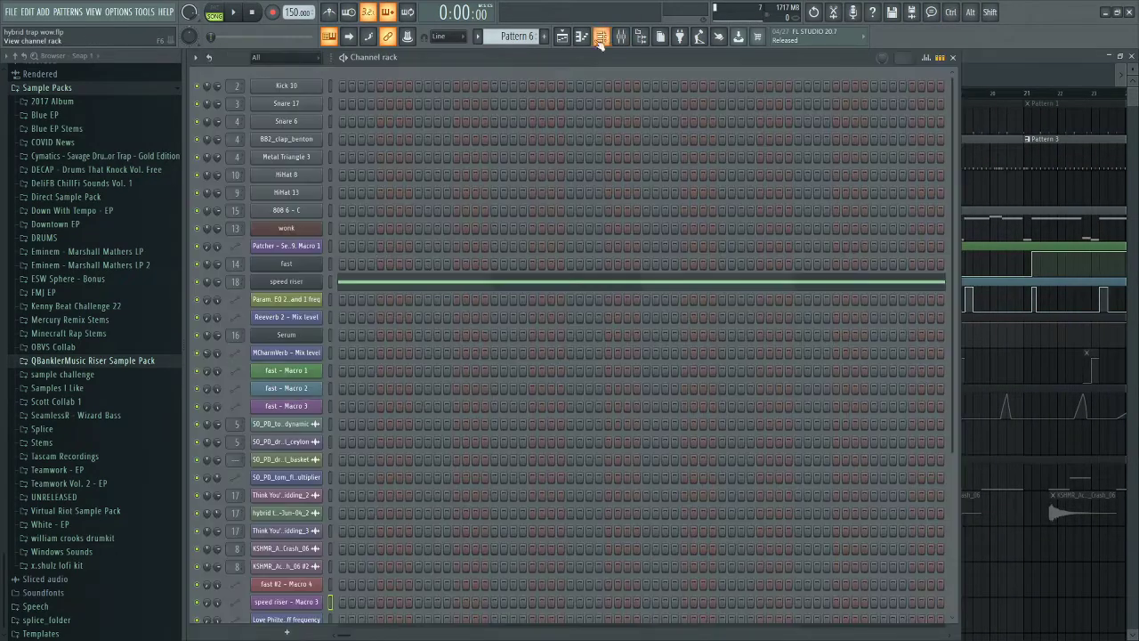
{"action": "key", "text": "F6"}
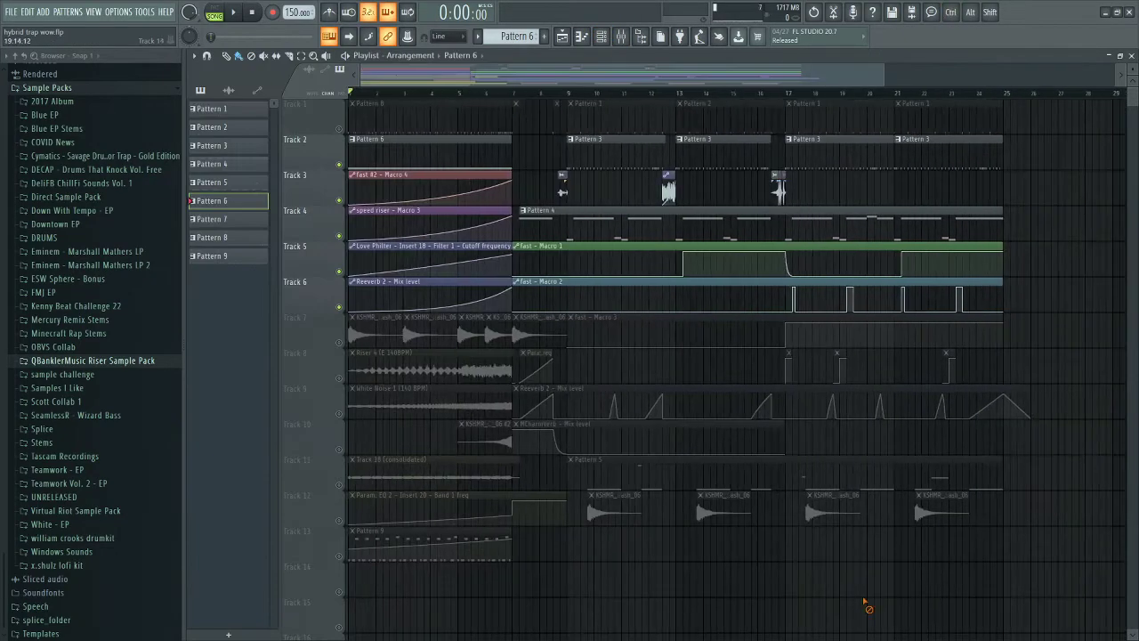
Solo the crash clips on Track 7 and audition them from the song start, bringing in Track 1's drums during playback
{"action": "mouse_move", "coordinate": [787, 267]}
{"action": "scroll", "coordinate": [432, 519], "scroll_direction": "up", "scroll_amount": 3}
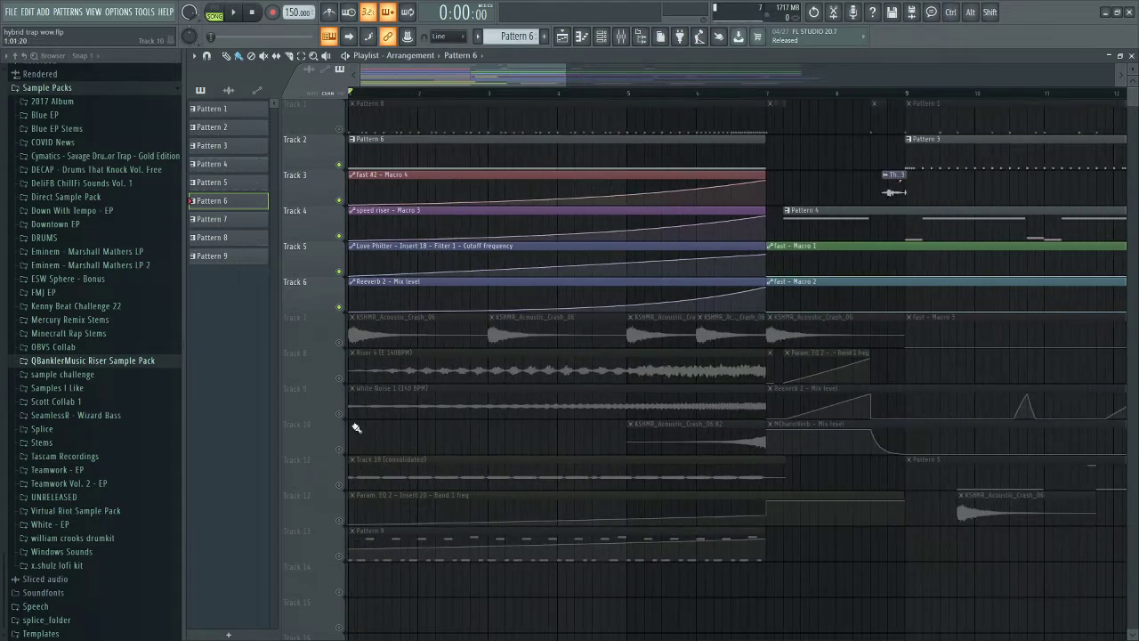
{"action": "left_click_drag", "start_coordinate": [381, 138], "coordinate": [405, 290]}
{"action": "left_click", "coordinate": [823, 184], "text": "ctrl"}
{"action": "scroll", "coordinate": [623, 258], "scroll_direction": "down", "scroll_amount": 1}
{"action": "left_click", "coordinate": [339, 342], "text": "ctrl"}
{"action": "scroll", "coordinate": [362, 394], "scroll_direction": "down", "scroll_amount": 1}
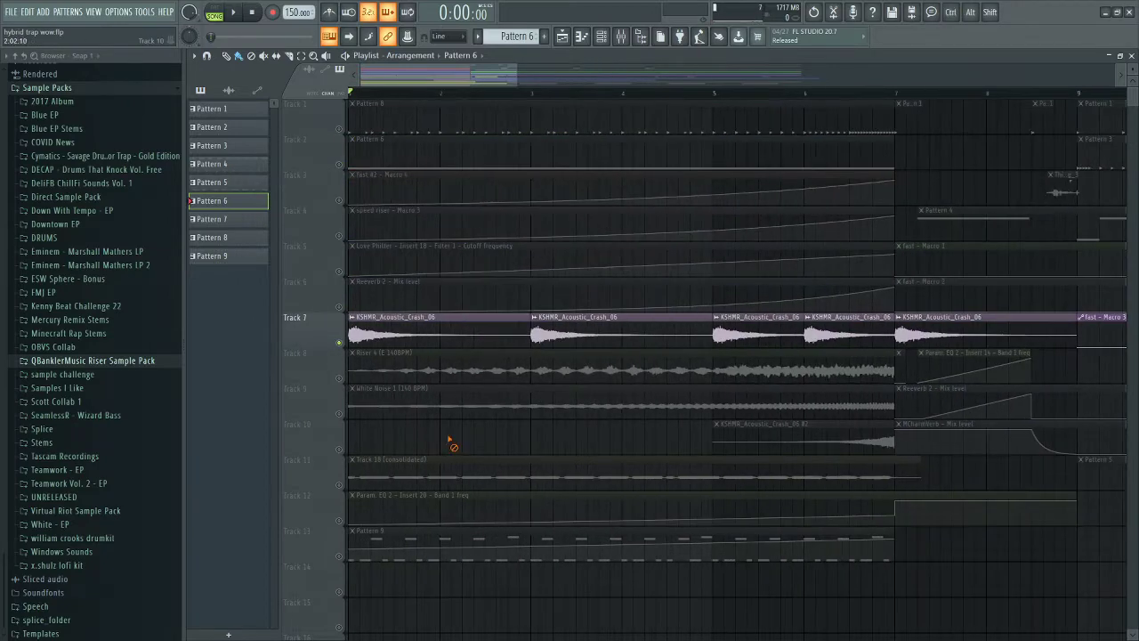
{"action": "key", "text": "space"}
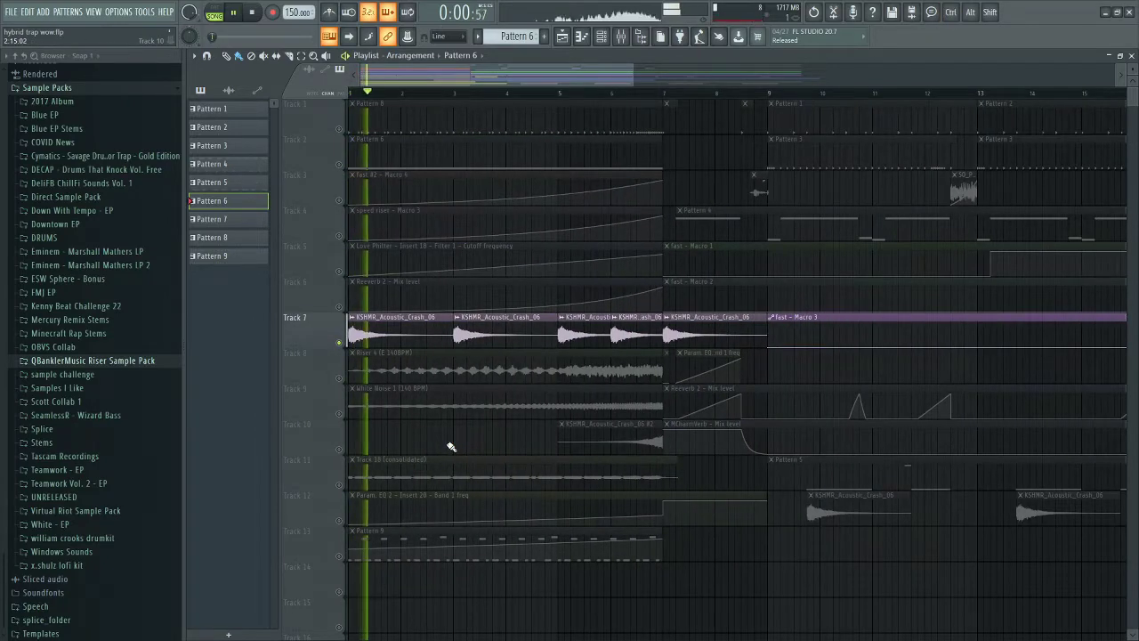
{"action": "left_click", "coordinate": [338, 129]}
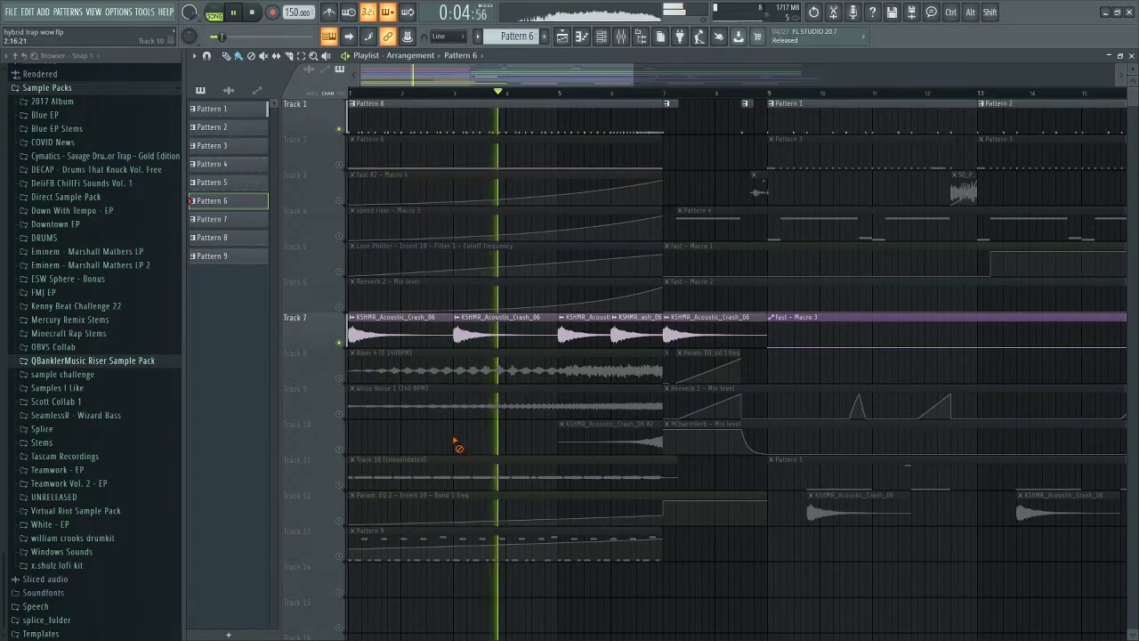
{"action": "key", "text": "space"}
Audition the White Noise 1 clip on Track 9 and the Riser 4 clip on Track 8, each soloed and as a pair
{"action": "scroll", "coordinate": [400, 428], "scroll_direction": "up", "scroll_amount": 2}
{"action": "right_click", "coordinate": [338, 379]}
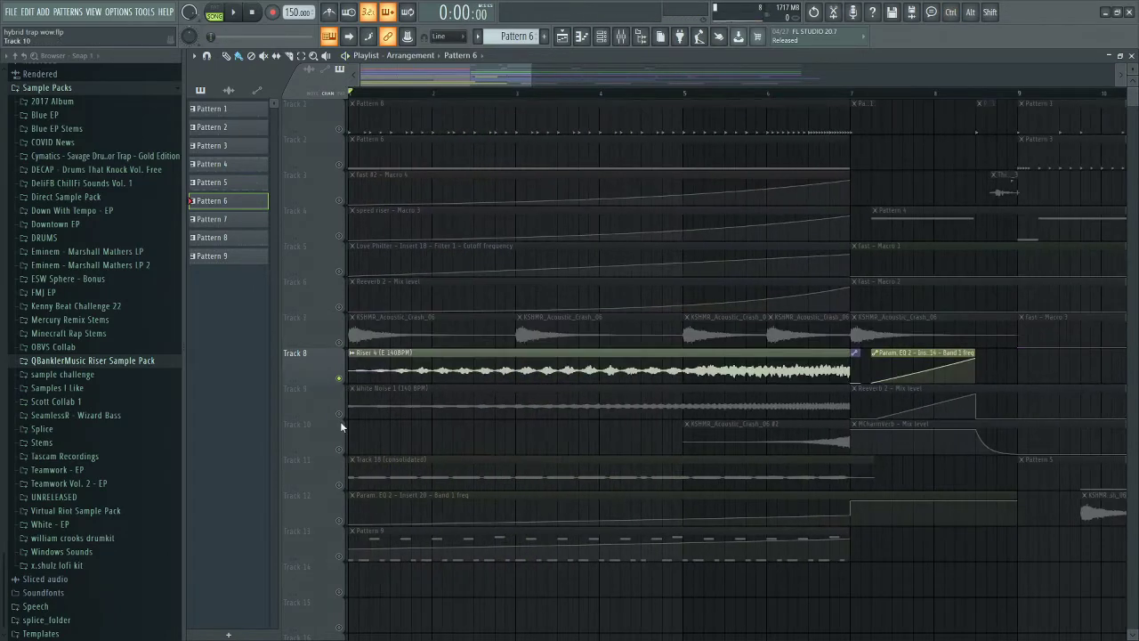
{"action": "left_click", "coordinate": [339, 413]}
{"action": "scroll", "coordinate": [385, 430], "scroll_direction": "down", "scroll_amount": 1}
{"action": "key", "text": "space"}
{"action": "scroll", "coordinate": [408, 434], "scroll_direction": "down", "scroll_amount": 2}
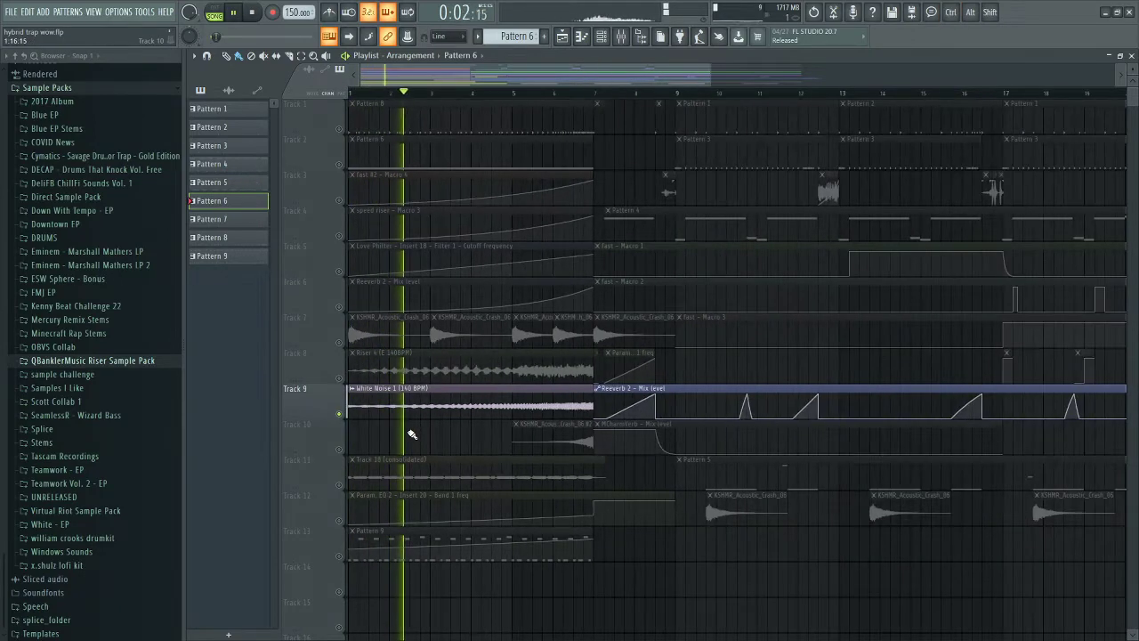
{"action": "scroll", "coordinate": [344, 436], "scroll_direction": "up", "scroll_amount": 2}
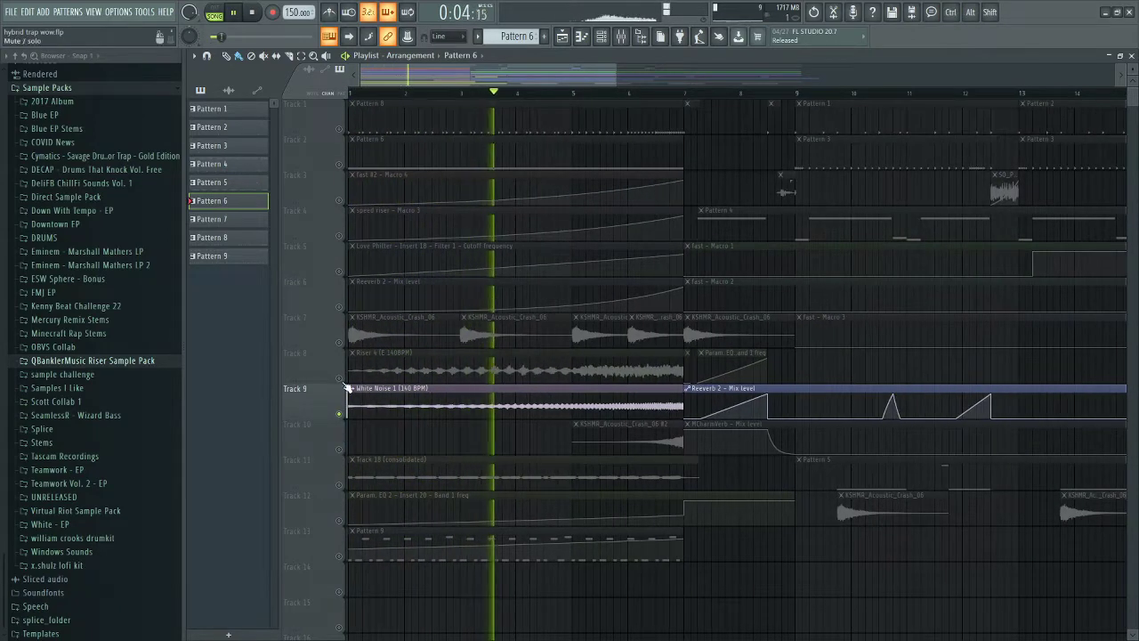
{"action": "right_click", "coordinate": [339, 379]}
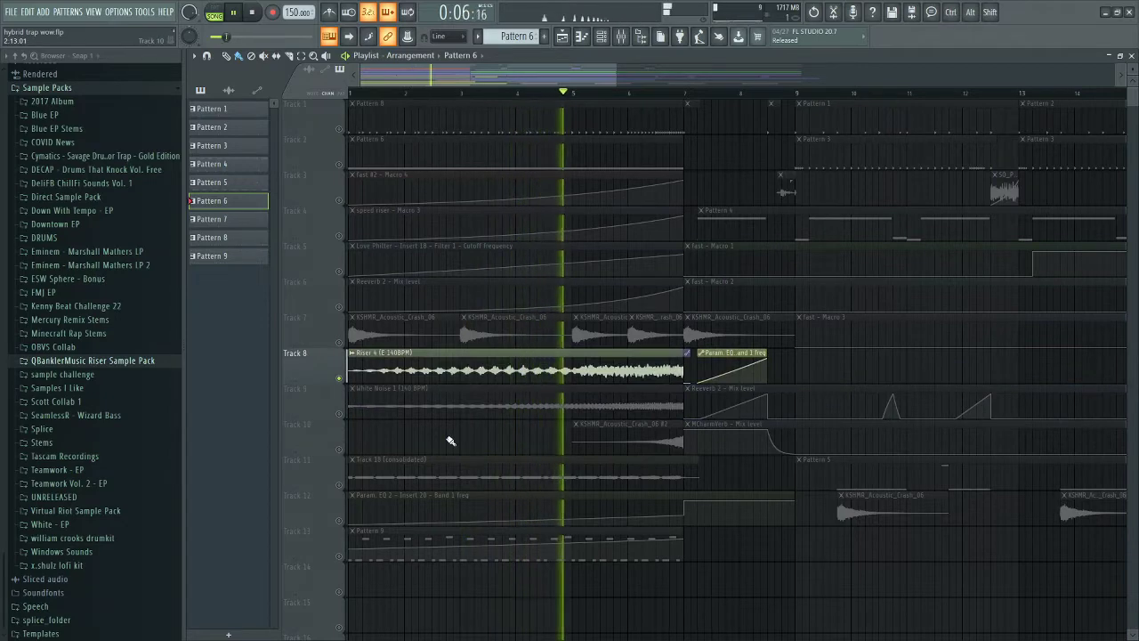
{"action": "left_click", "coordinate": [338, 413]}
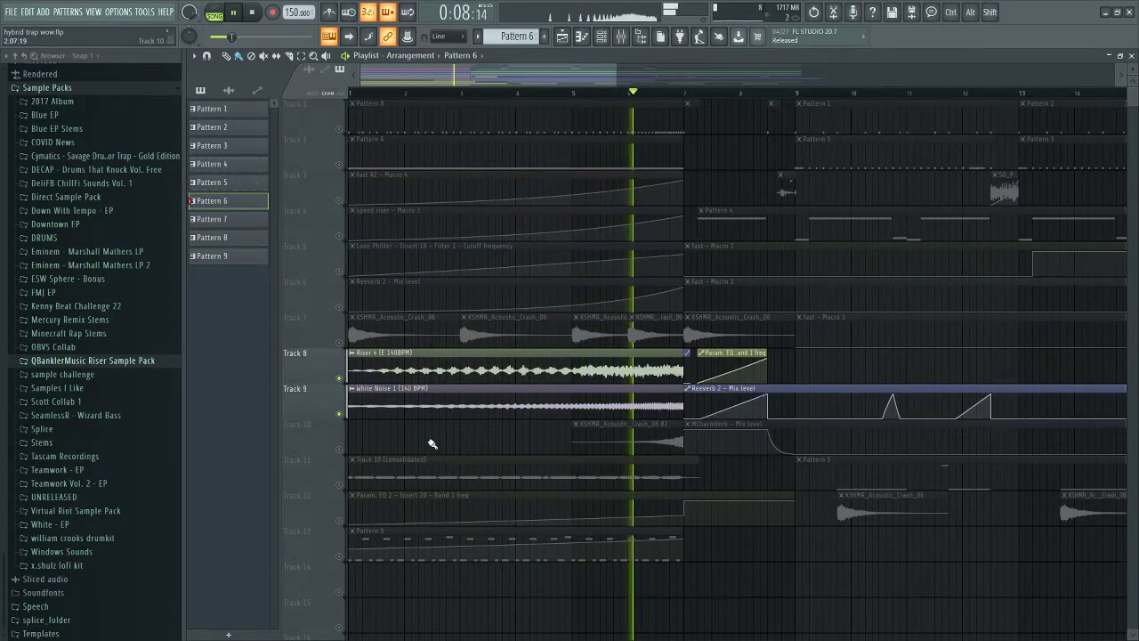
{"action": "key", "text": "space"}
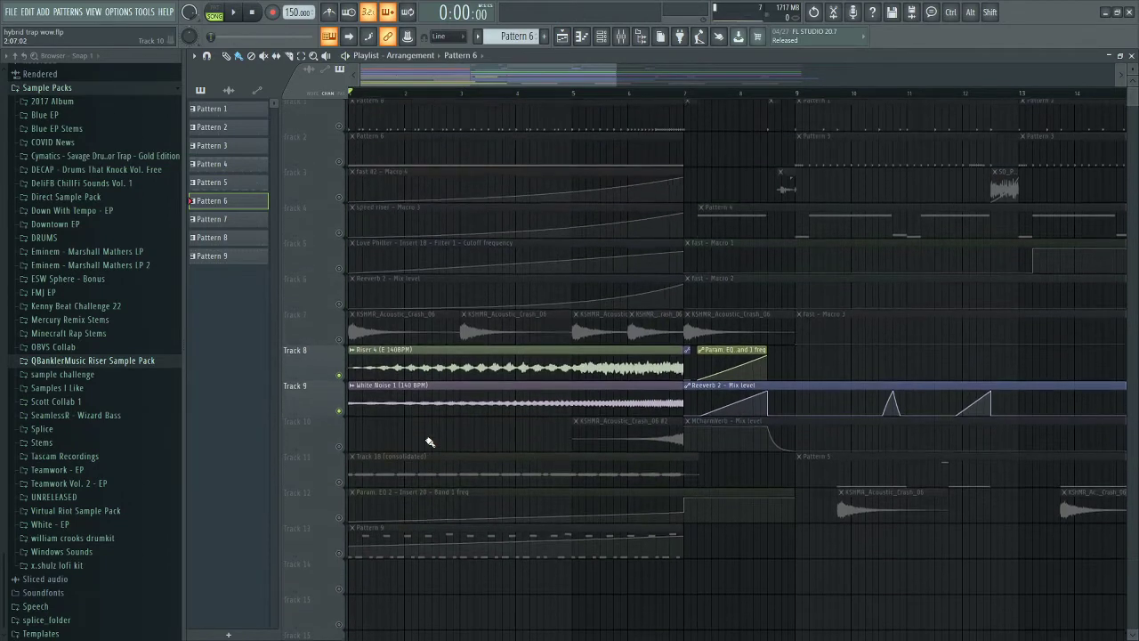
Show the contents of the QBanklerMusic Riser Sample Pack folder and collapse it again
{"action": "scroll", "coordinate": [347, 454], "scroll_direction": "down", "scroll_amount": 2}
{"action": "left_click", "coordinate": [112, 360]}
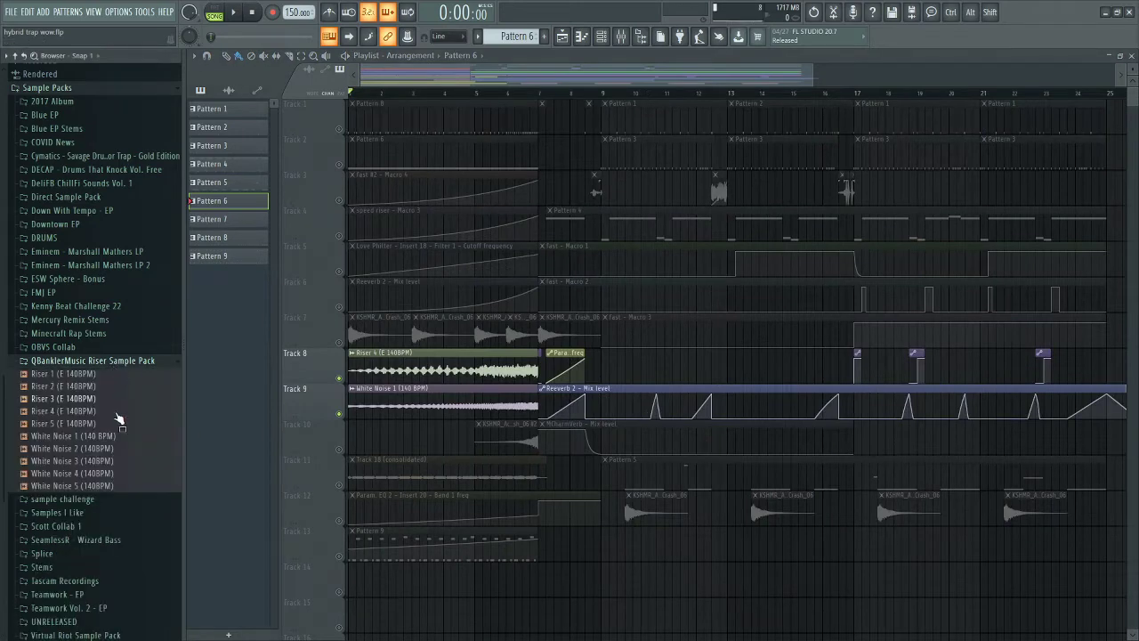
{"action": "left_click", "coordinate": [115, 360]}
{"action": "scroll", "coordinate": [307, 449], "scroll_direction": "up", "scroll_amount": 2}
{"action": "scroll", "coordinate": [307, 450], "scroll_direction": "up", "scroll_amount": 1}
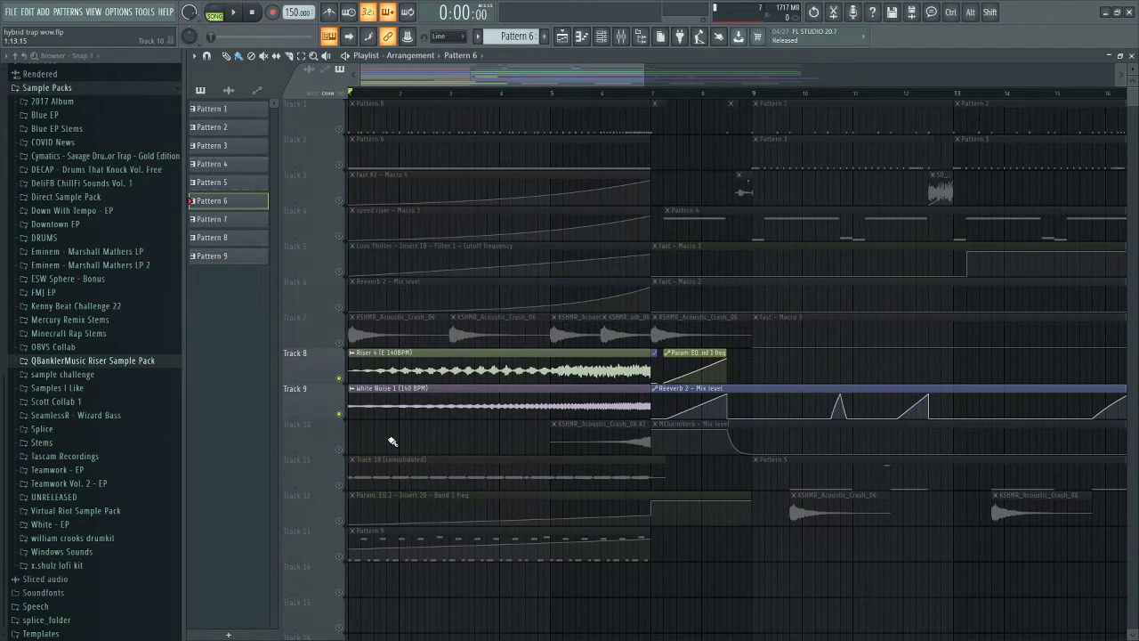
Solo the KSHMR_Acoustic_Crash_06 #2 clip's Track 10 together with Track 7 and audition the crash transition into bar 7
{"action": "scroll", "coordinate": [394, 441], "scroll_direction": "down", "scroll_amount": 3}
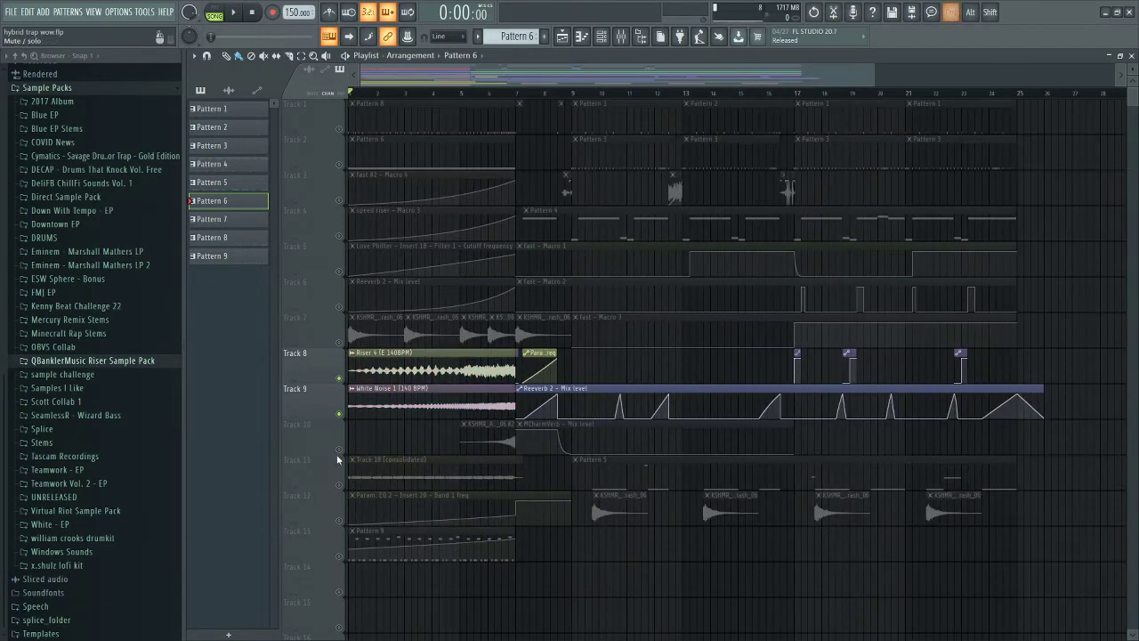
{"action": "left_click", "coordinate": [338, 450], "text": "ctrl"}
{"action": "scroll", "coordinate": [436, 356], "scroll_direction": "up", "scroll_amount": 3}
{"action": "left_click_drag", "start_coordinate": [551, 95], "coordinate": [533, 95]}
{"action": "left_click", "coordinate": [339, 345]}
{"action": "key", "text": "space"}
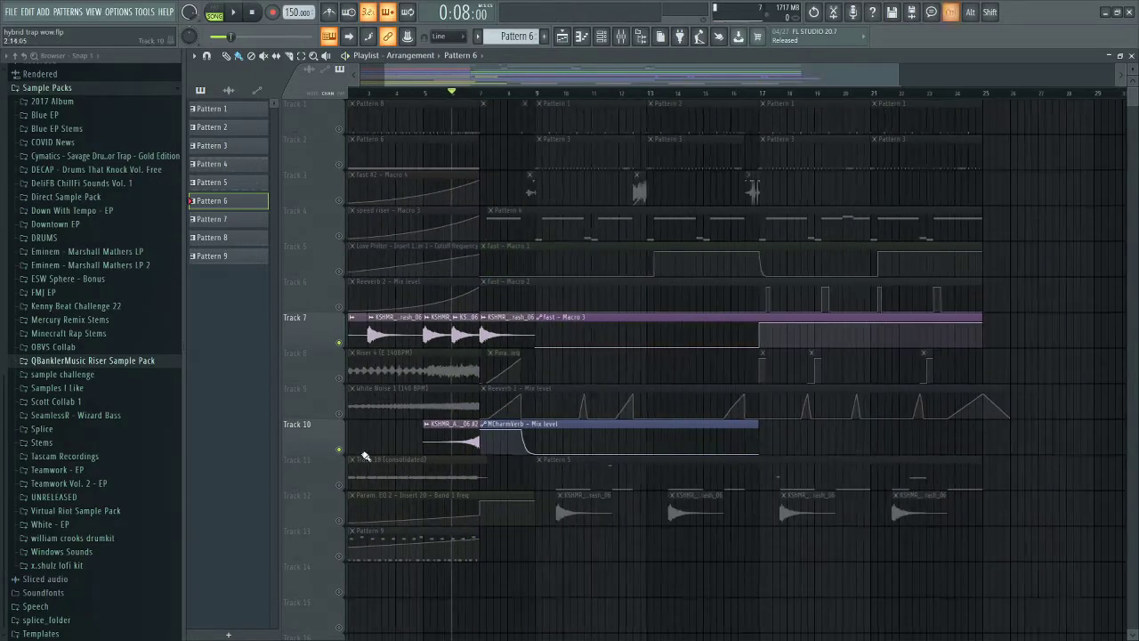
Solo Tracks 11 and 12 and pick the Track 18 (consolidated) audio clip
{"action": "left_click", "coordinate": [448, 502]}
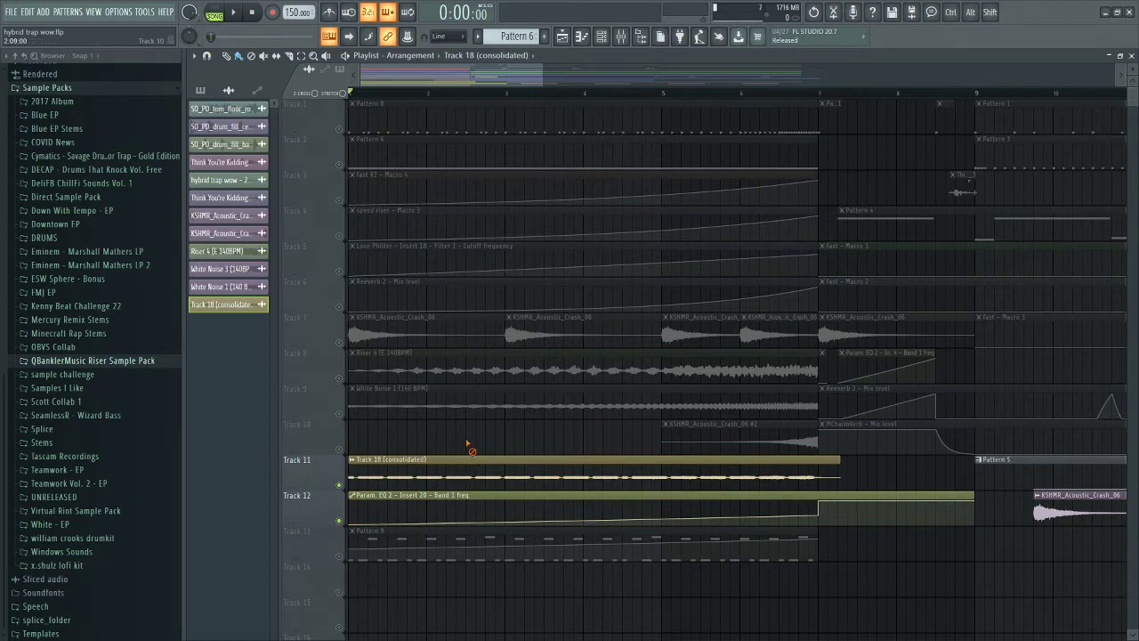
{"action": "scroll", "coordinate": [470, 442], "scroll_direction": "down", "scroll_amount": 3, "text": "ctrl"}
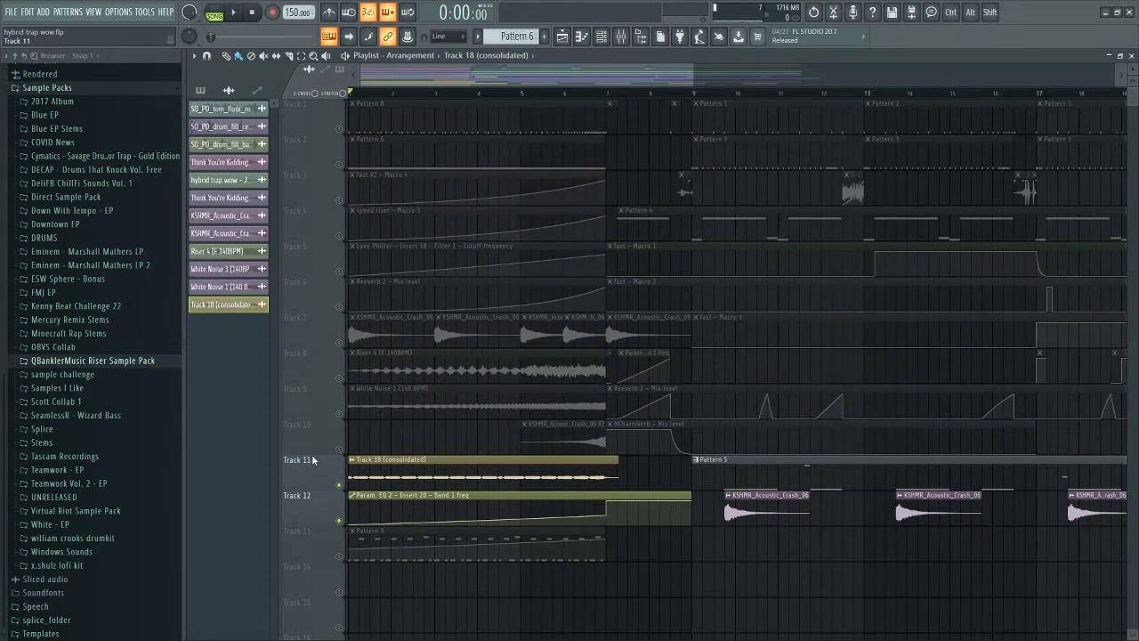
{"action": "scroll", "coordinate": [318, 463], "scroll_direction": "up", "scroll_amount": 2, "text": "ctrl"}
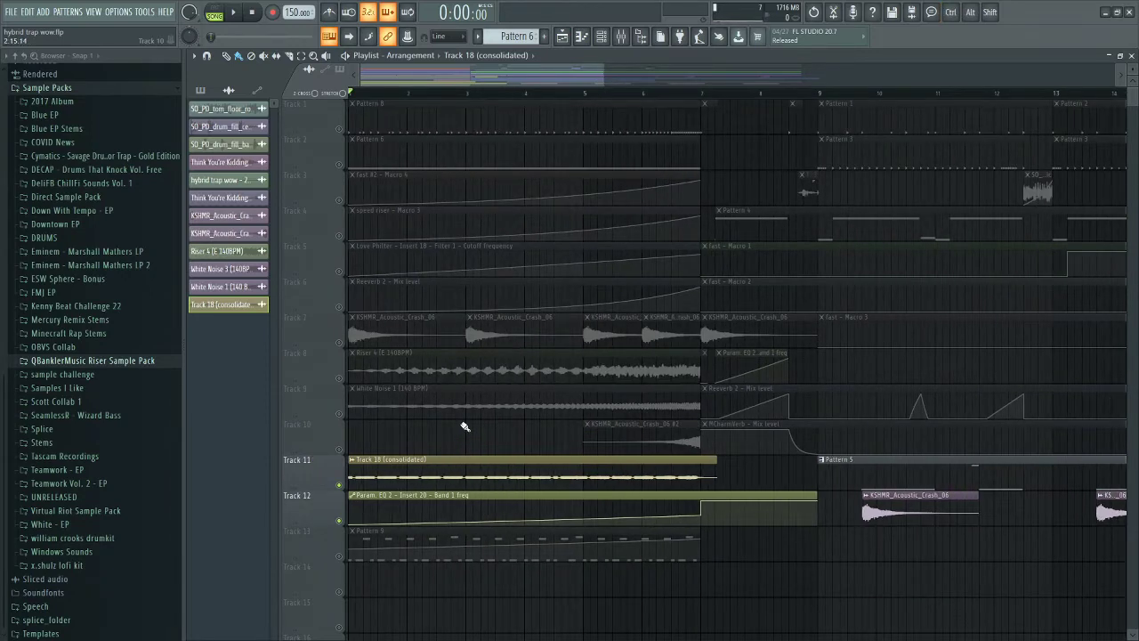
Open Pattern 9 on Track 13, examine its 3x Osc notes in the piano roll and close the piano roll
{"action": "double_click", "coordinate": [450, 531]}
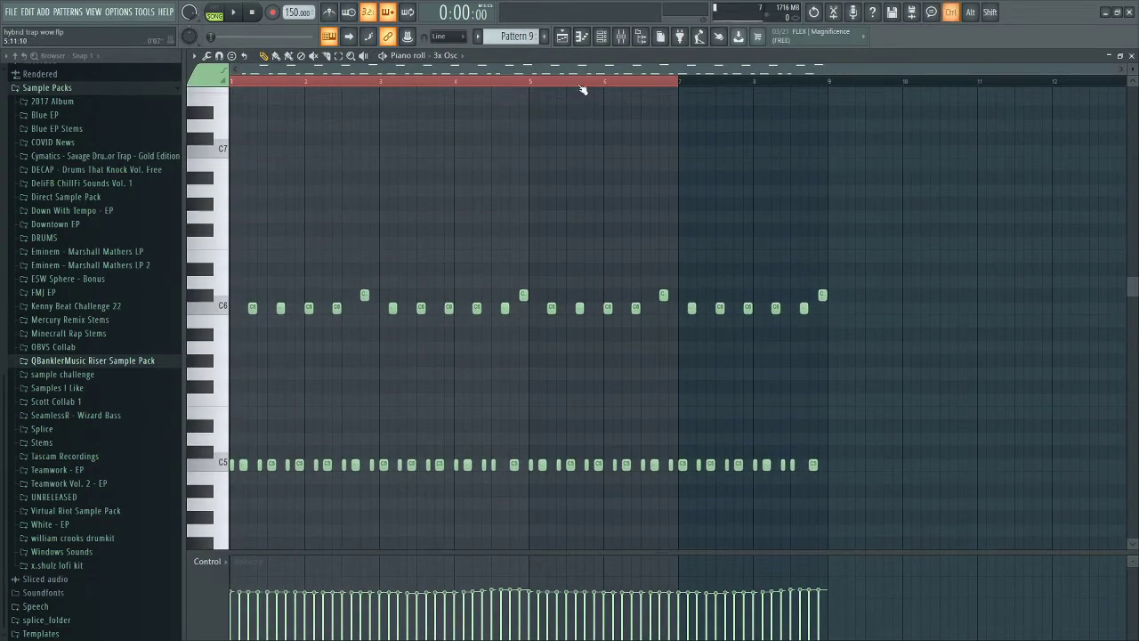
{"action": "scroll", "coordinate": [615, 145], "scroll_direction": "down", "scroll_amount": 3}
{"action": "scroll", "coordinate": [205, 204], "scroll_direction": "up", "scroll_amount": 1, "text": "ctrl"}
{"action": "scroll", "coordinate": [205, 204], "scroll_direction": "down", "scroll_amount": 1, "text": "ctrl"}
{"action": "left_click_drag", "start_coordinate": [860, 406], "coordinate": [305, 171], "text": "ctrl"}
{"action": "left_click", "coordinate": [604, 148], "text": "ctrl"}
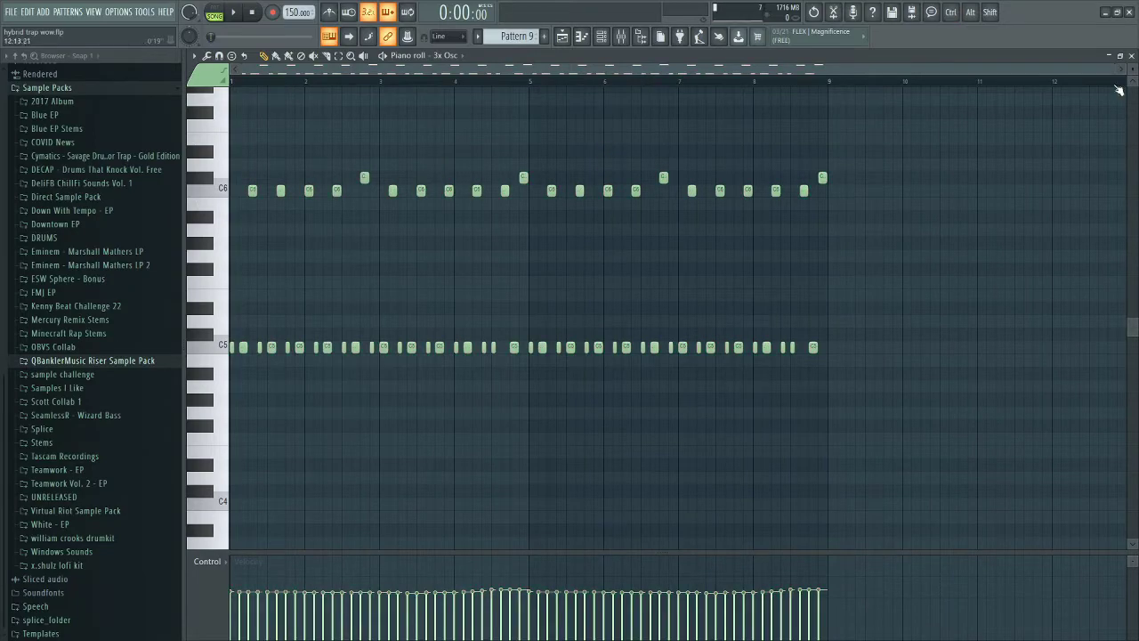
{"action": "left_click", "coordinate": [1131, 56]}
{"action": "left_click", "coordinate": [1070, 53]}
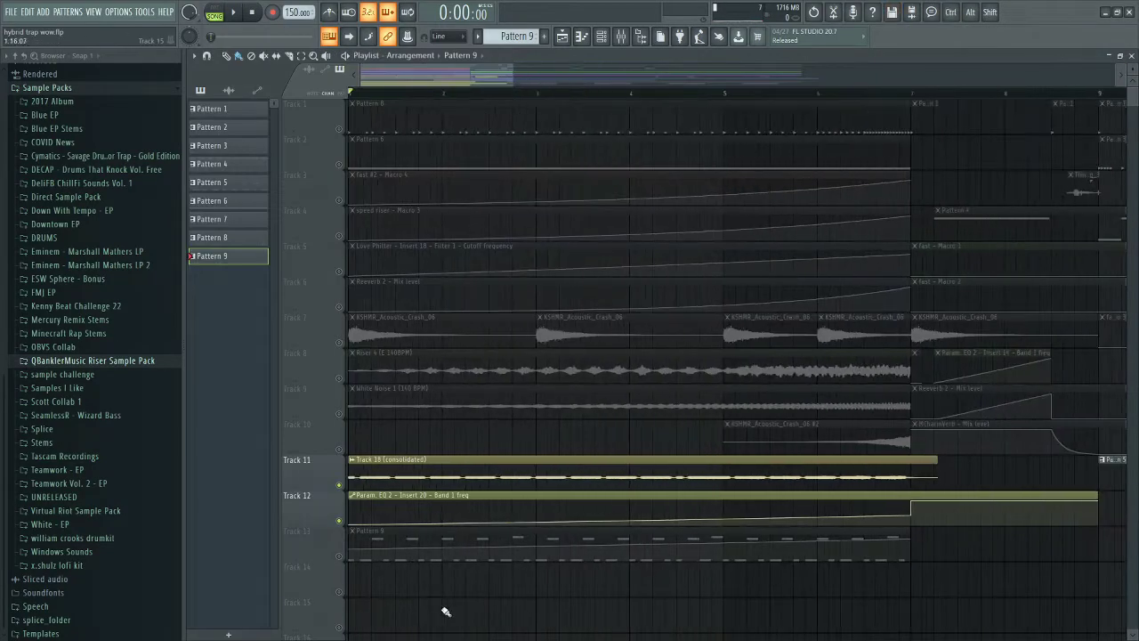
Pick the Param. EQ 2 – Insert 20 automation clip, briefly view the mixer, and reselect the Track 18 (consolidated) clip
{"action": "scroll", "coordinate": [458, 614], "scroll_direction": "down", "scroll_amount": 2}
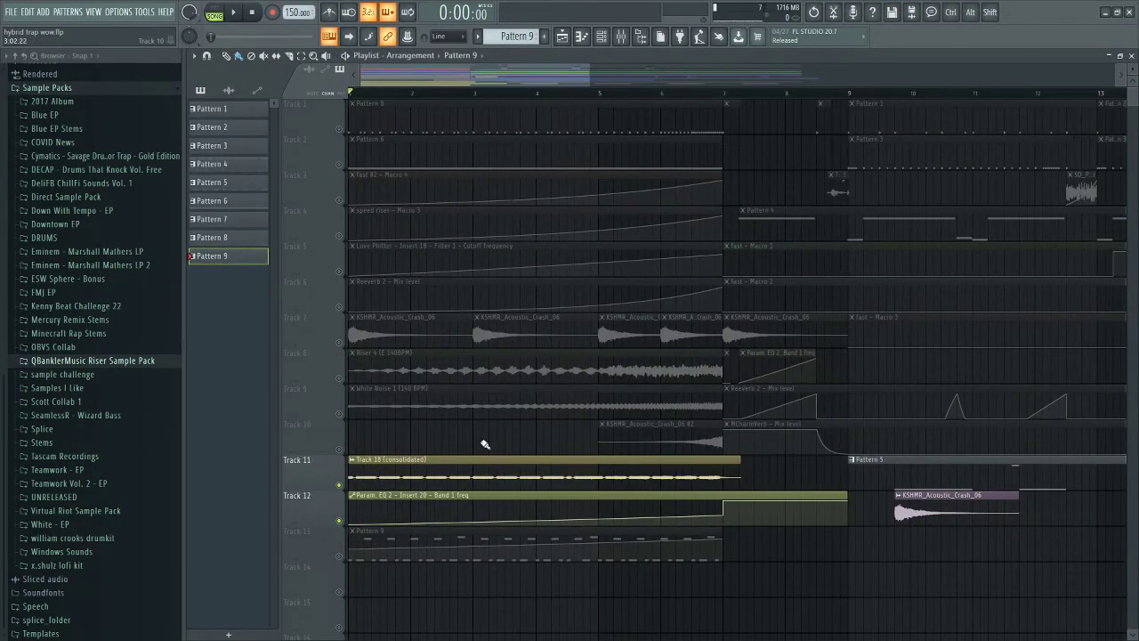
{"action": "left_click_drag", "start_coordinate": [589, 68], "coordinate": [601, 79]}
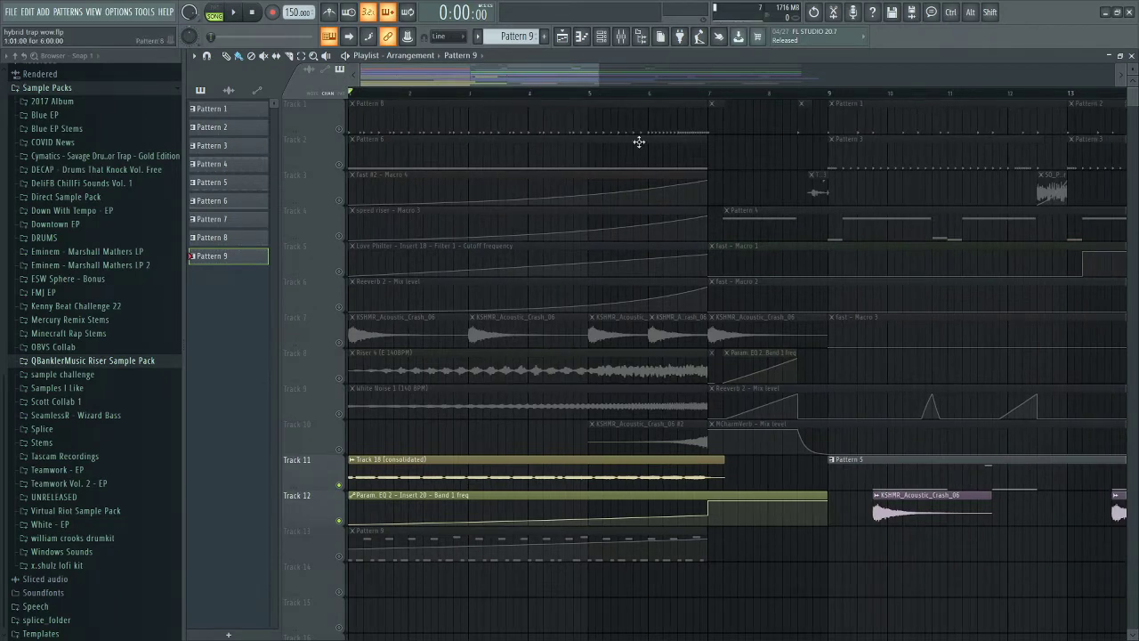
{"action": "left_click", "coordinate": [479, 495]}
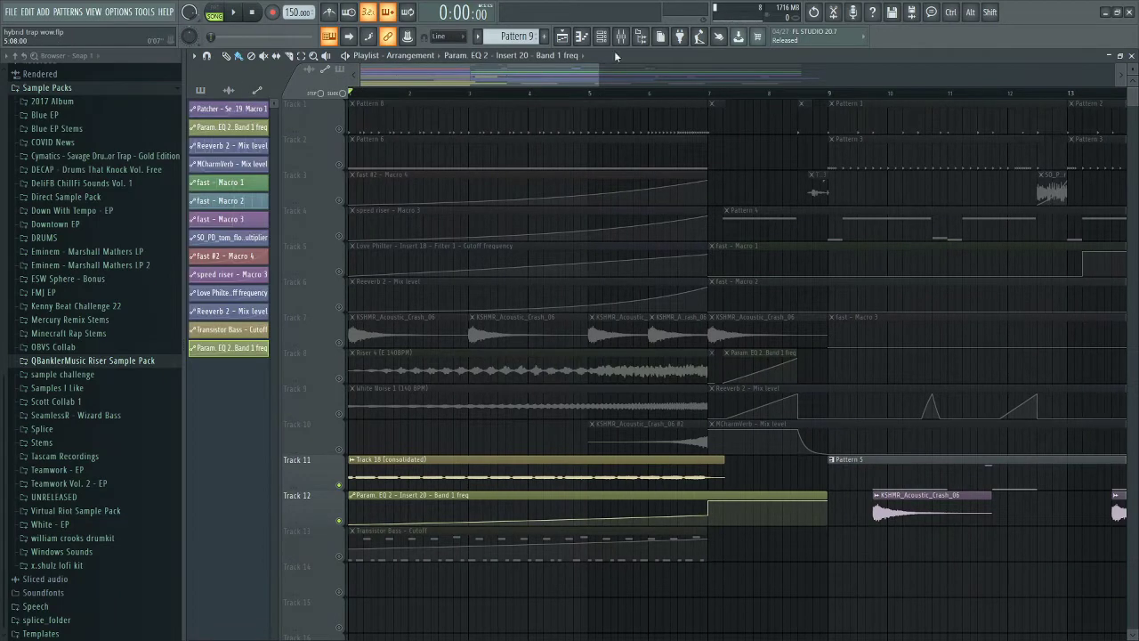
{"action": "left_click", "coordinate": [621, 37]}
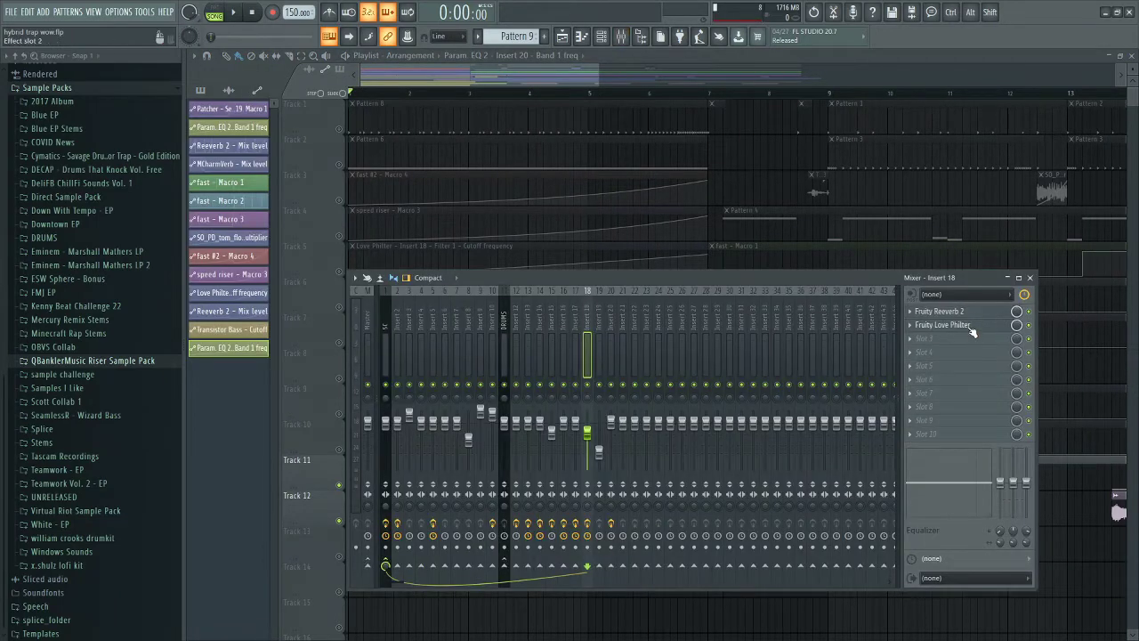
{"action": "key", "text": "F9"}
{"action": "left_click", "coordinate": [554, 488]}
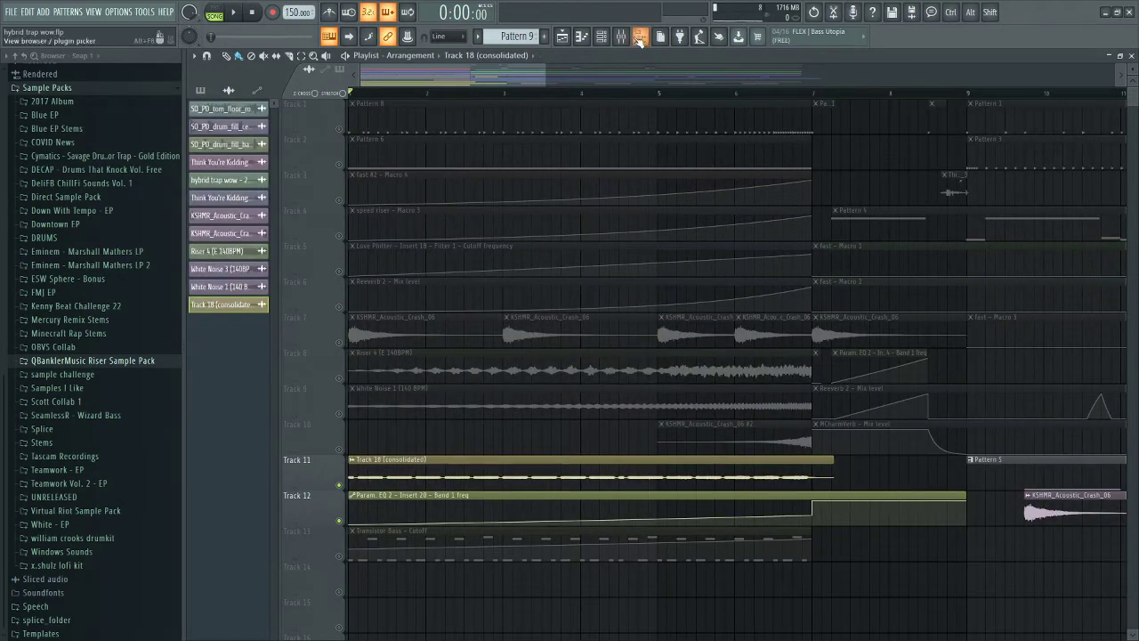
Open Insert 20's Fruity parametric EQ 2, examine its automated low cut during playback, and close the EQ and mixer
{"action": "left_click", "coordinate": [620, 35]}
{"action": "left_click", "coordinate": [948, 325]}
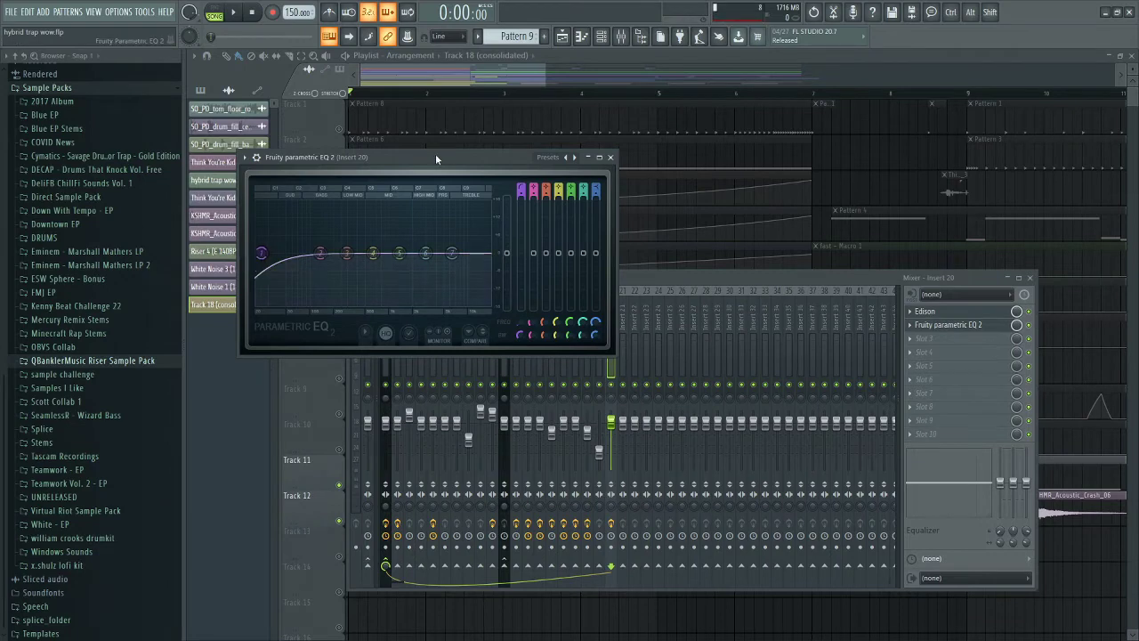
{"action": "left_click_drag", "start_coordinate": [436, 155], "coordinate": [567, 198]}
{"action": "key", "text": "space"}
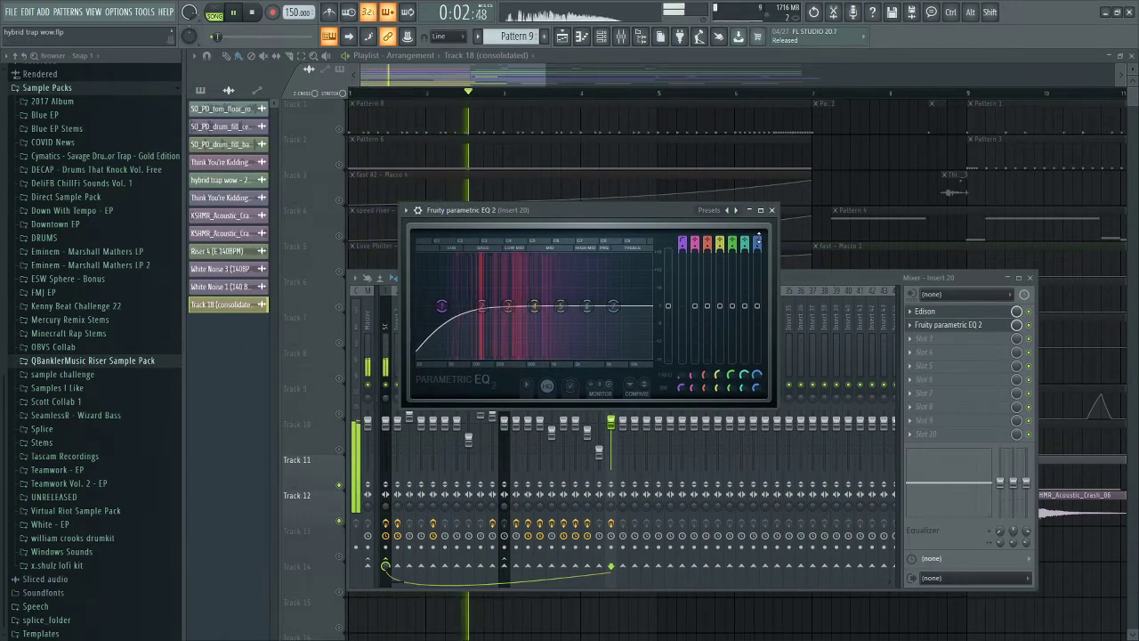
{"action": "left_click_drag", "start_coordinate": [450, 306], "coordinate": [486, 306]}
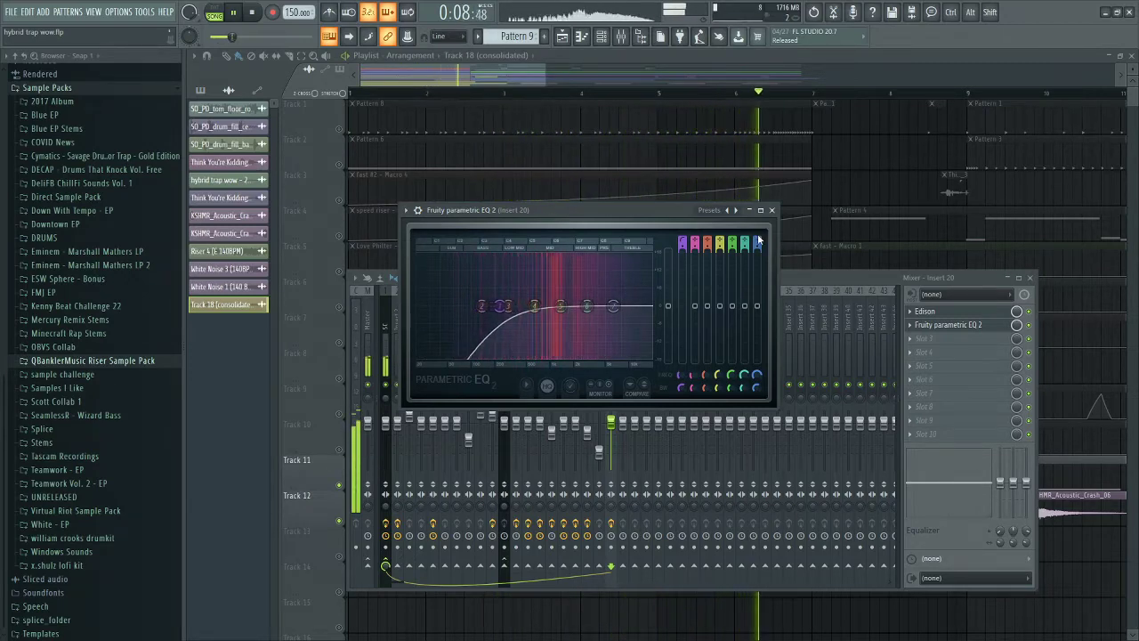
{"action": "key", "text": "space"}
{"action": "left_click", "coordinate": [851, 189]}
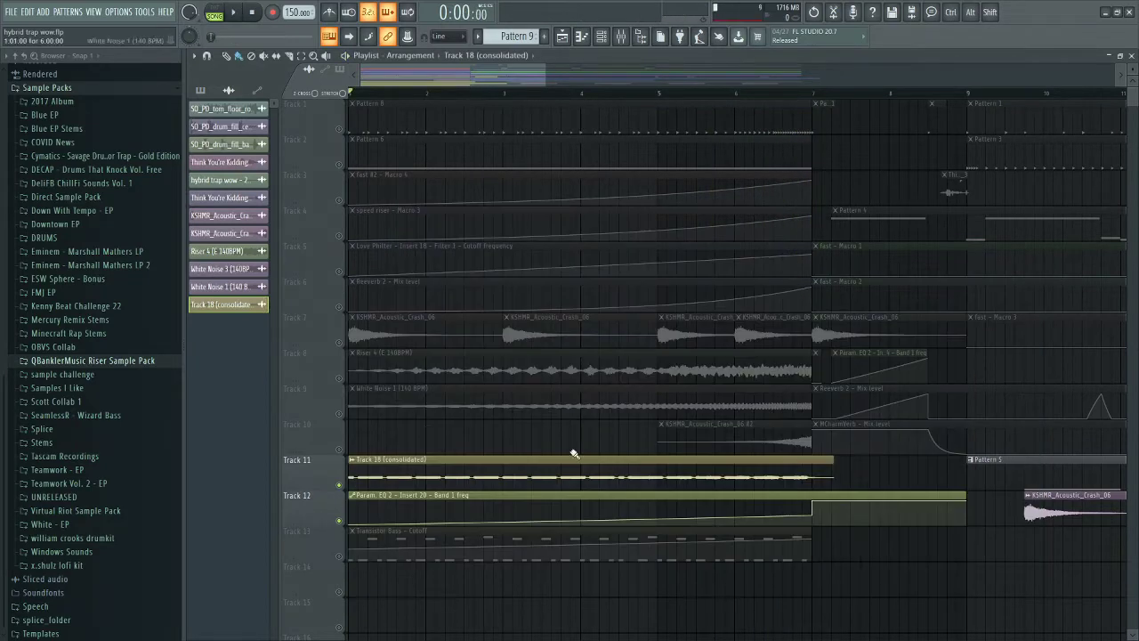
Switch the solo from Tracks 11 and 12 to Track 3 and restore all playlist tracks
{"action": "scroll", "coordinate": [601, 562], "scroll_direction": "down", "scroll_amount": 3}
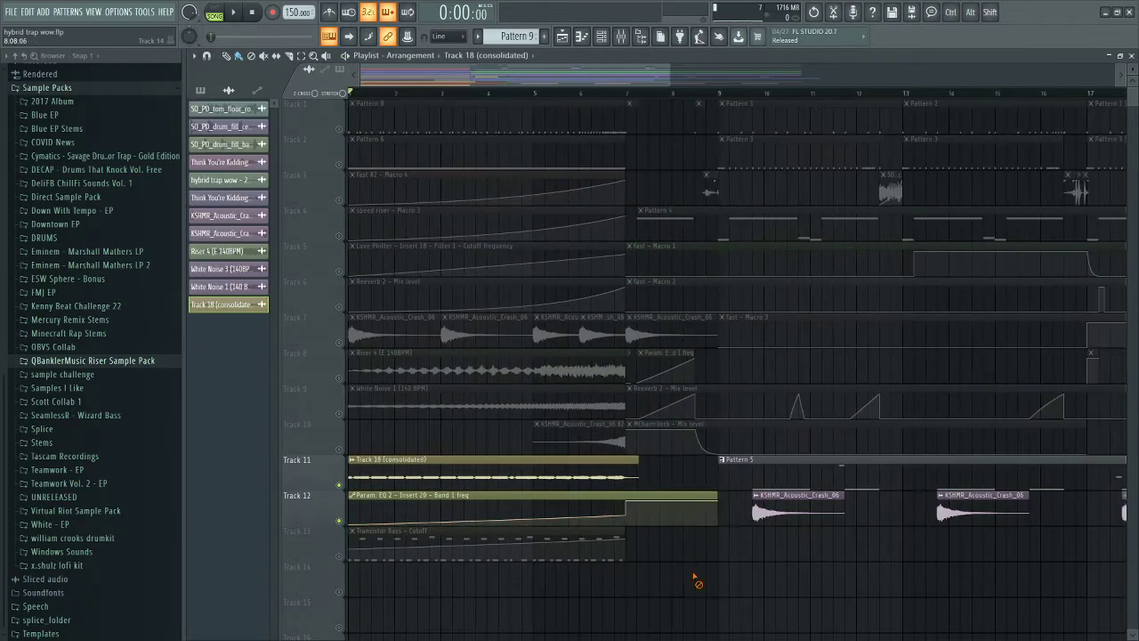
{"action": "left_click", "coordinate": [630, 109]}
{"action": "left_click", "coordinate": [627, 577]}
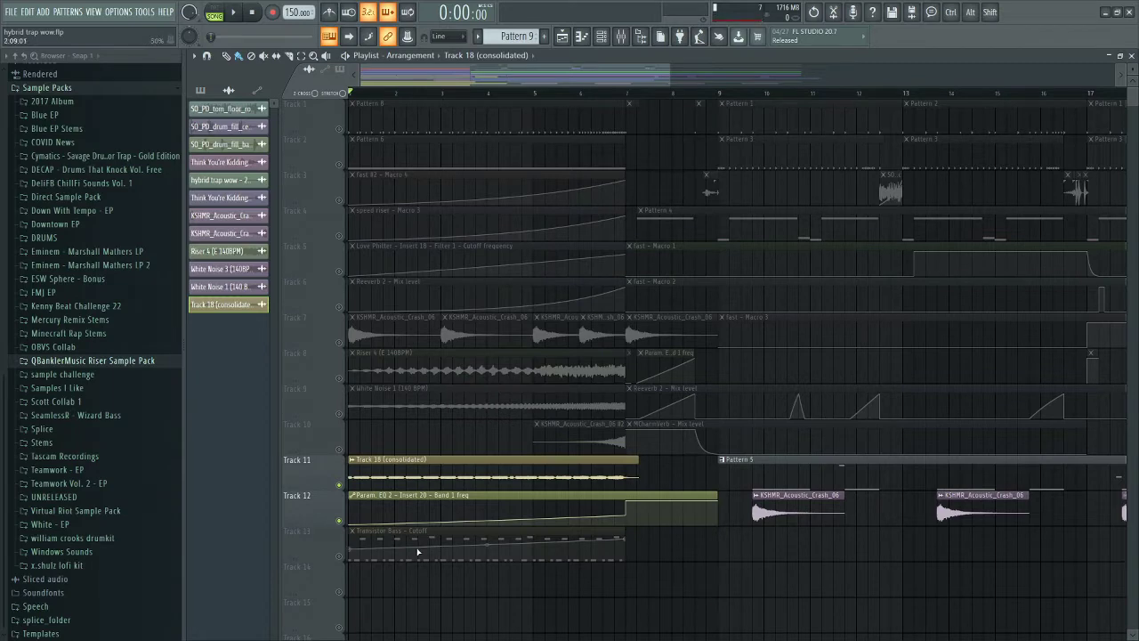
{"action": "scroll", "coordinate": [405, 481], "scroll_direction": "down", "scroll_amount": 3}
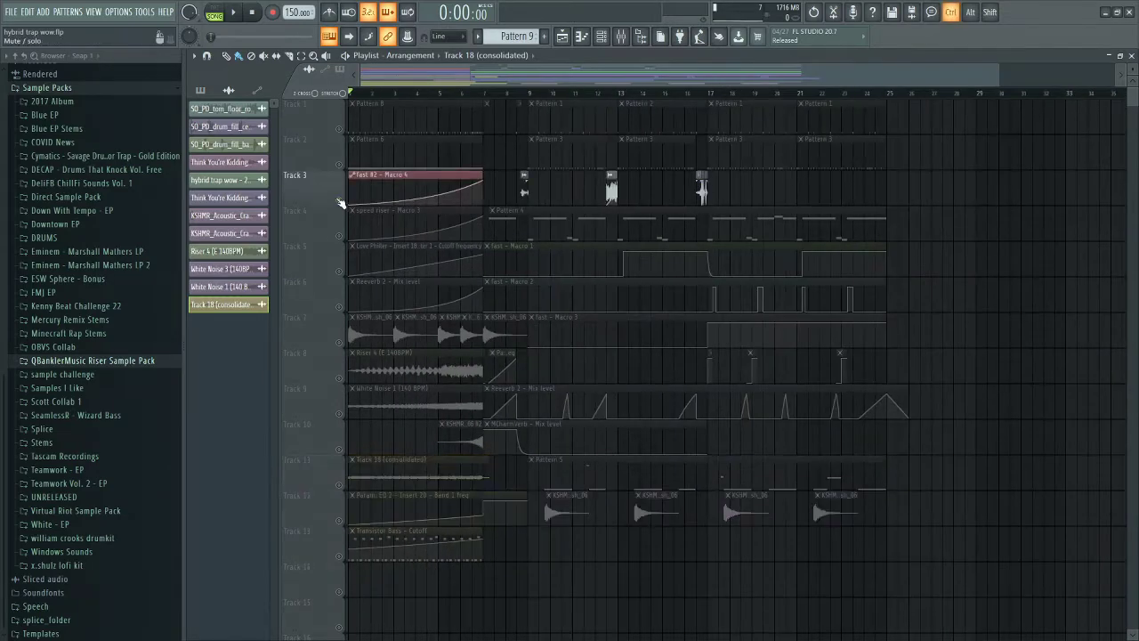
{"action": "left_click", "coordinate": [339, 201], "text": "ctrl"}
{"action": "scroll", "coordinate": [508, 356], "scroll_direction": "up", "scroll_amount": 3}
{"action": "scroll", "coordinate": [507, 356], "scroll_direction": "up", "scroll_amount": 1}
Select the time range from bar 7 to bar 9 across the playlist and clear the selection
{"action": "left_click_drag", "start_coordinate": [434, 97], "coordinate": [557, 96]}
{"action": "scroll", "coordinate": [557, 100], "scroll_direction": "up", "scroll_amount": 7}
{"action": "scroll", "coordinate": [582, 188], "scroll_direction": "down", "scroll_amount": 10}
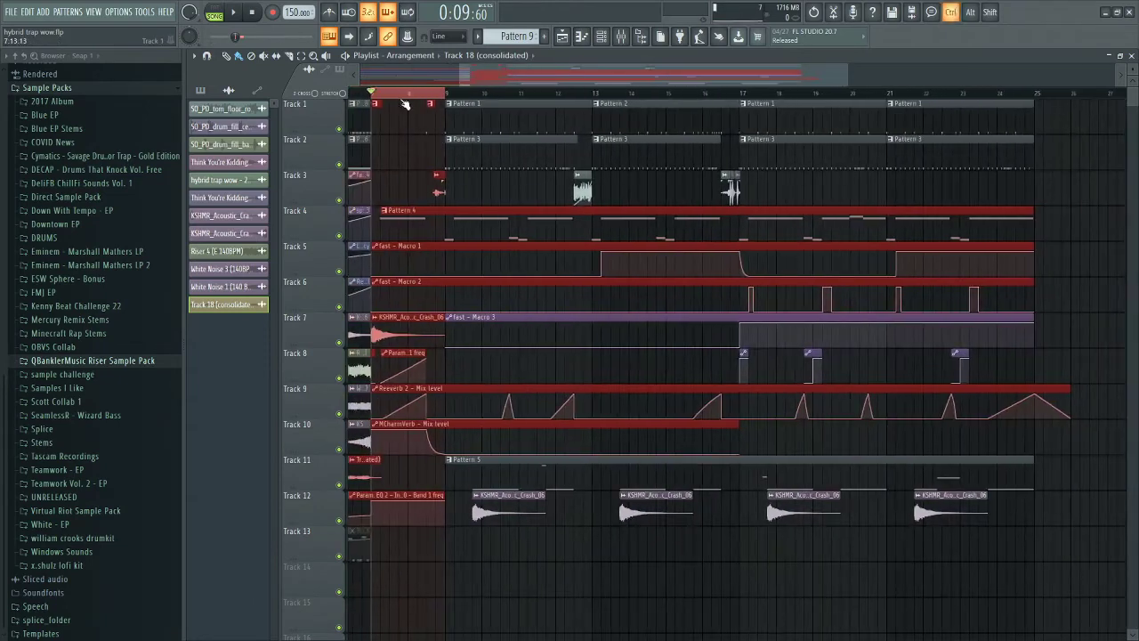
{"action": "left_click", "coordinate": [405, 96], "text": "ctrl"}
{"action": "scroll", "coordinate": [368, 121], "scroll_direction": "up", "scroll_amount": 1}
{"action": "scroll", "coordinate": [368, 120], "scroll_direction": "up", "scroll_amount": 5}
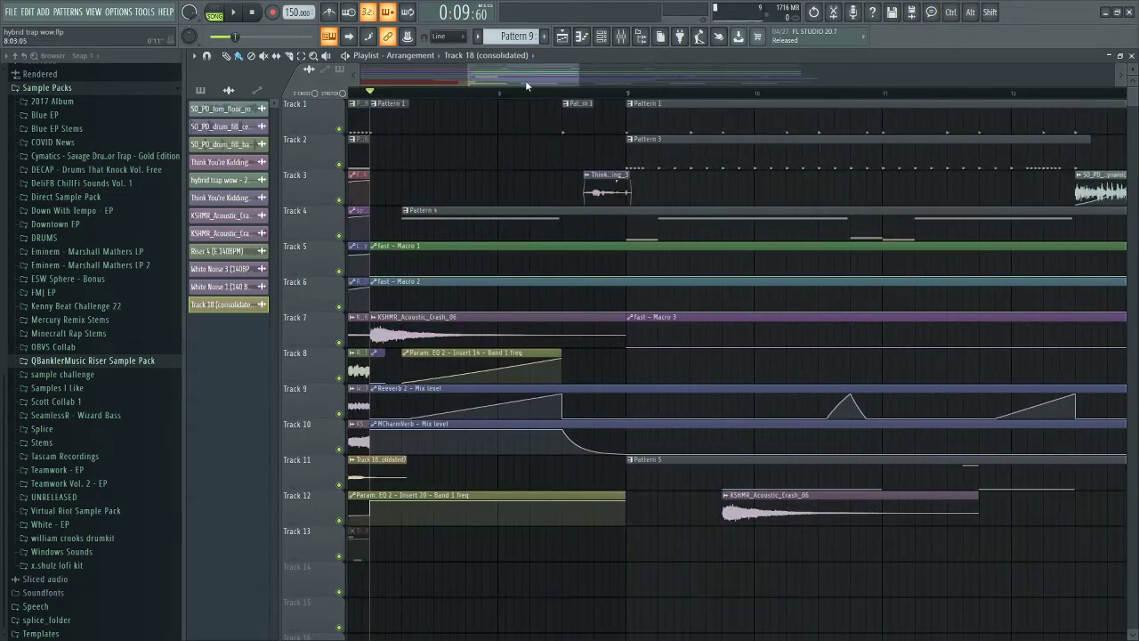
Audition the passage from the start of Pattern 4 with all tracks active while checking the mixer levels
{"action": "left_click", "coordinate": [339, 235], "text": "ctrl"}
{"action": "mouse_move", "coordinate": [455, 94]}
{"action": "left_mouse_down"}
{"action": "mouse_move", "coordinate": [595, 110]}
{"action": "mouse_move", "coordinate": [448, 105]}
{"action": "left_mouse_up"}
{"action": "scroll", "coordinate": [465, 282], "scroll_direction": "down", "scroll_amount": 2}
{"action": "left_click", "coordinate": [338, 378]}
{"action": "left_click", "coordinate": [339, 306]}
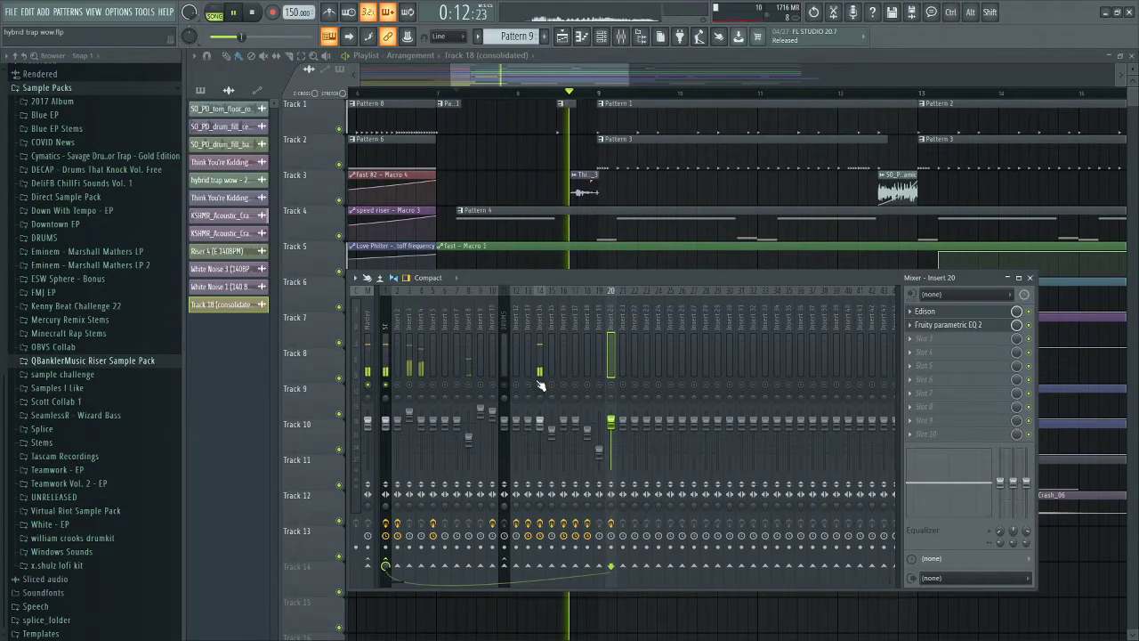
{"action": "key", "text": "space"}
{"action": "key", "text": "F9"}
{"action": "scroll", "coordinate": [620, 388], "scroll_direction": "up", "scroll_amount": 2}
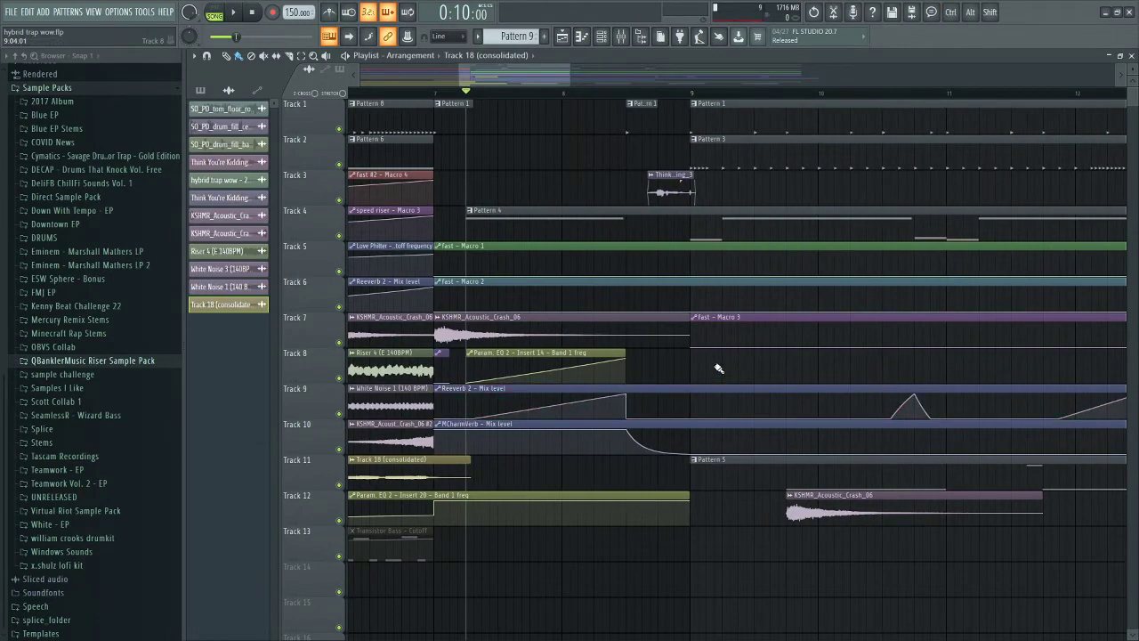
Solo Track 1 and audition its short Pattern 1 clip starting at bar 7
{"action": "scroll", "coordinate": [719, 368], "scroll_direction": "down", "scroll_amount": 2}
{"action": "scroll", "coordinate": [650, 462], "scroll_direction": "up", "scroll_amount": 2}
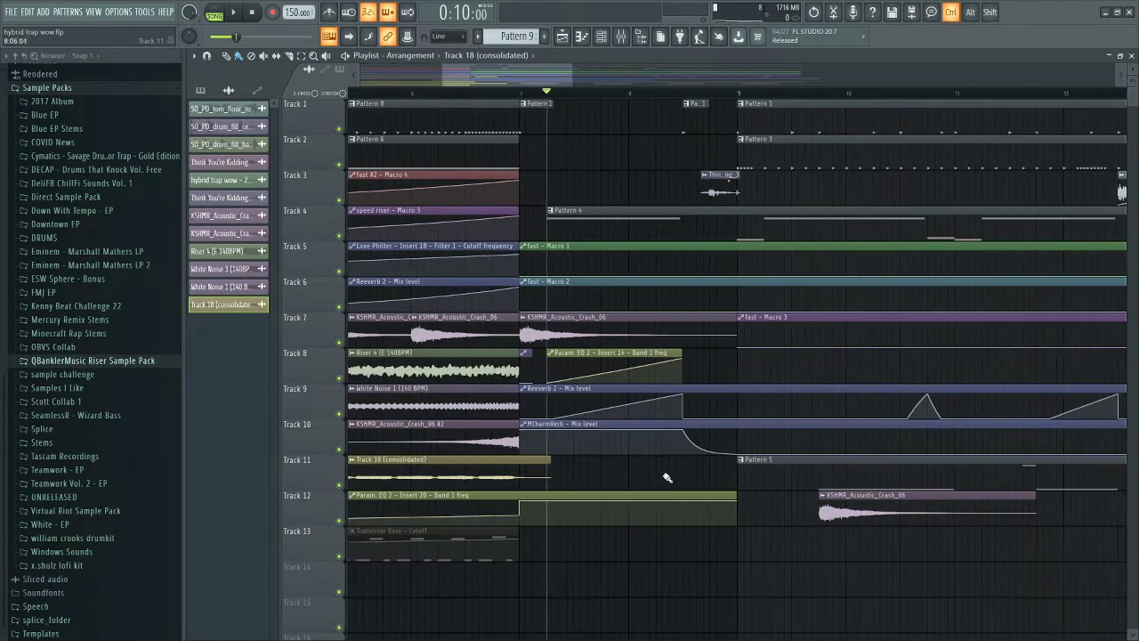
{"action": "left_click_drag", "start_coordinate": [552, 77], "coordinate": [570, 77]}
{"action": "left_click", "coordinate": [340, 129], "text": "ctrl"}
{"action": "left_click", "coordinate": [389, 94]}
{"action": "left_click", "coordinate": [621, 37]}
{"action": "key", "text": "F9"}
{"action": "key", "text": "space"}
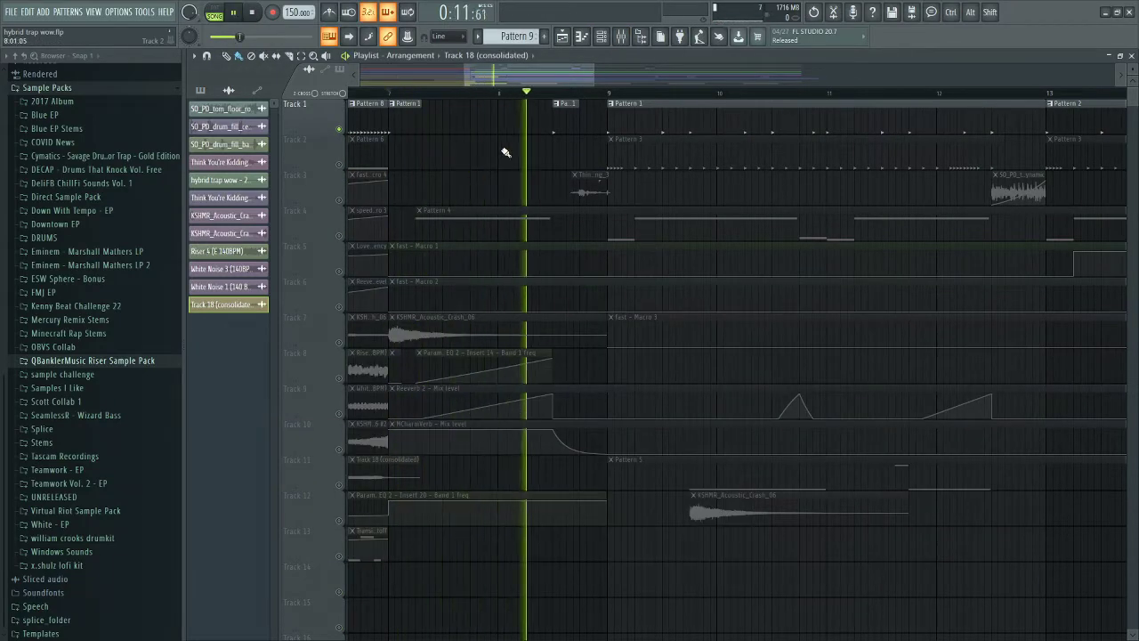
Move the playhead to Track 1's short Pattern 1 clip just before bar 9 and audition it
{"action": "key", "text": "space"}
{"action": "left_click", "coordinate": [553, 93]}
{"action": "key", "text": "space"}
{"action": "key", "text": "space"}
Solo Track 3 and audition the Think You're Kidding_3 clip leading into bar 9
{"action": "left_click", "coordinate": [339, 200], "text": "ctrl"}
{"action": "scroll", "coordinate": [592, 191], "scroll_direction": "up", "scroll_amount": 2}
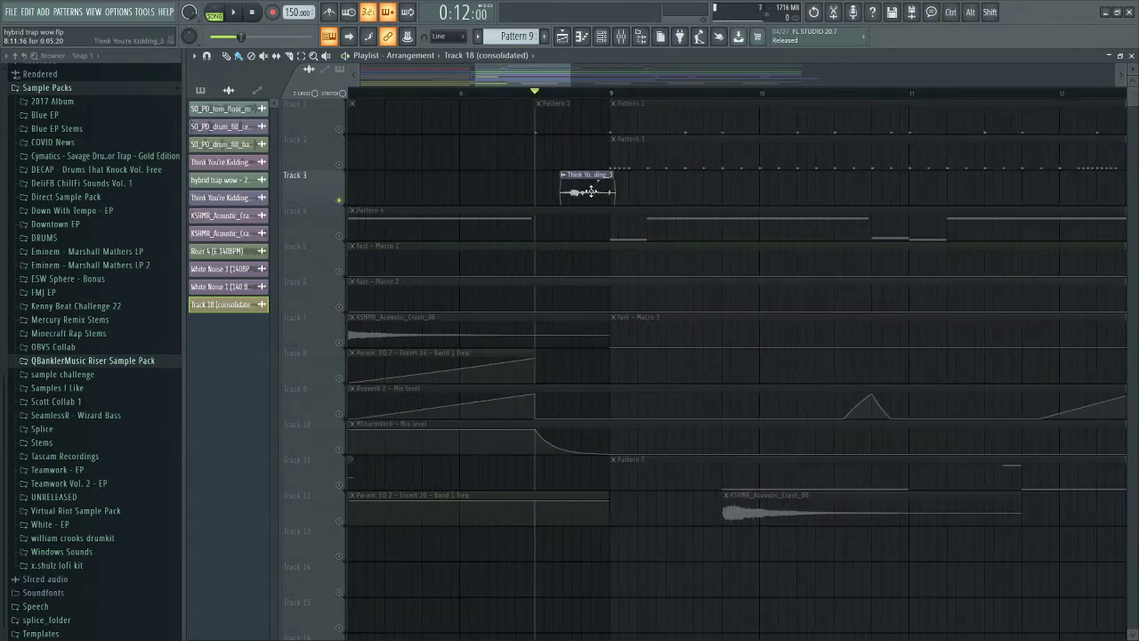
{"action": "key", "text": "space"}
{"action": "key", "text": "space"}
{"action": "scroll", "coordinate": [521, 194], "scroll_direction": "up", "scroll_amount": 1}
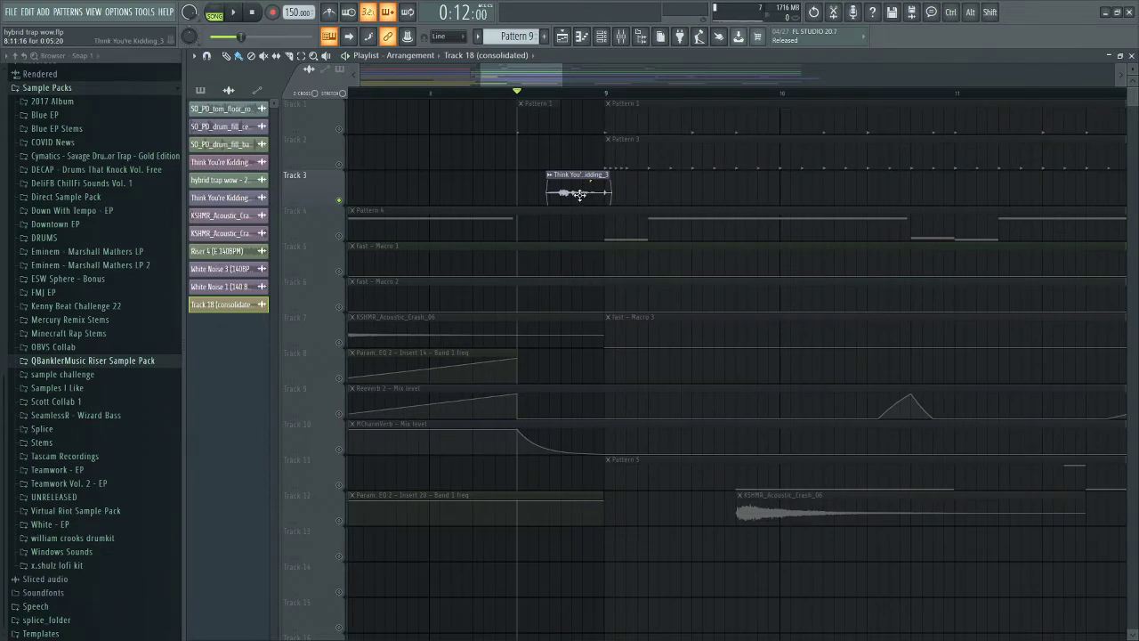
Pick the Think You're Kidding_3 clip and briefly view the mixer
{"action": "left_click", "coordinate": [580, 193]}
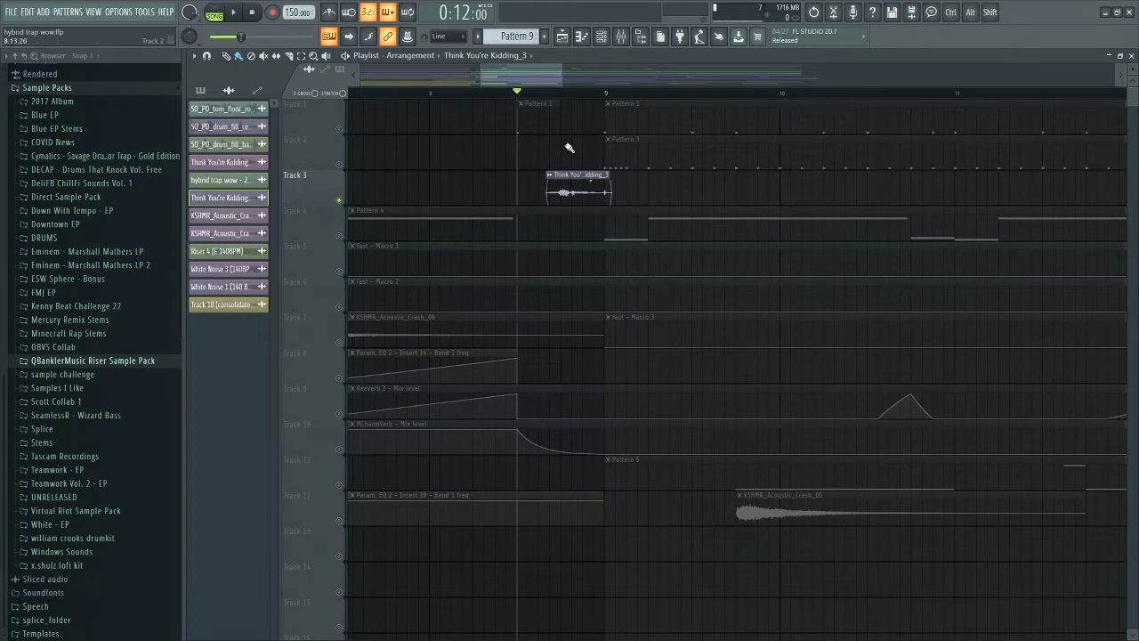
{"action": "left_click", "coordinate": [623, 37]}
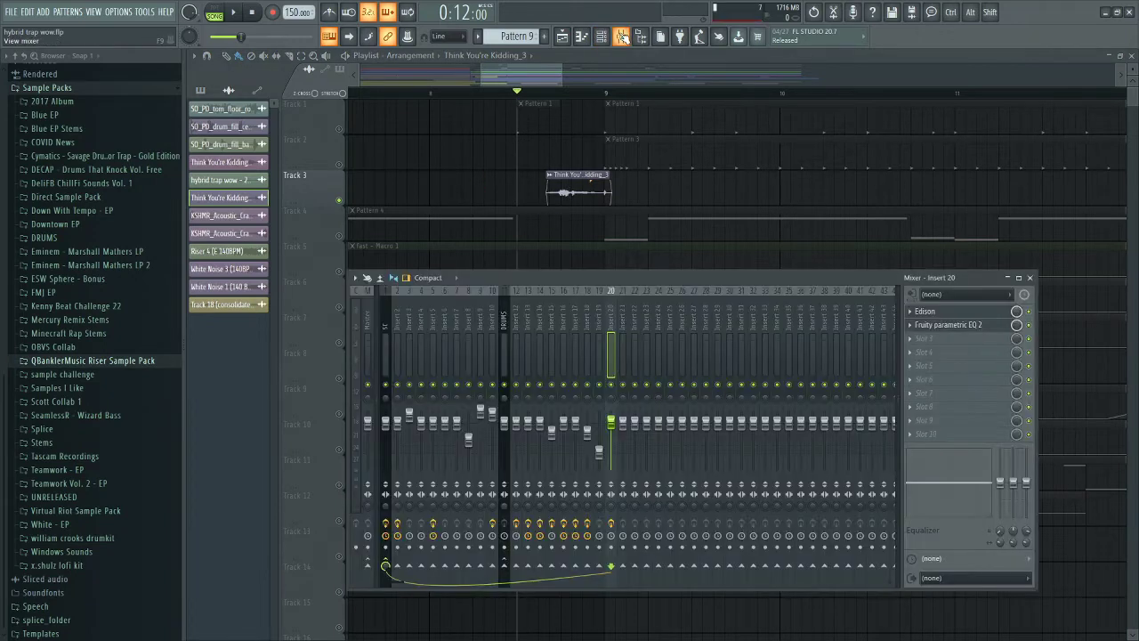
{"action": "left_click", "coordinate": [623, 36]}
Clear the Track 3 solo so that all playlist tracks are active
{"action": "left_click_drag", "start_coordinate": [537, 71], "coordinate": [537, 81]}
{"action": "scroll", "coordinate": [497, 183], "scroll_direction": "down", "scroll_amount": 10, "text": "ctrl"}
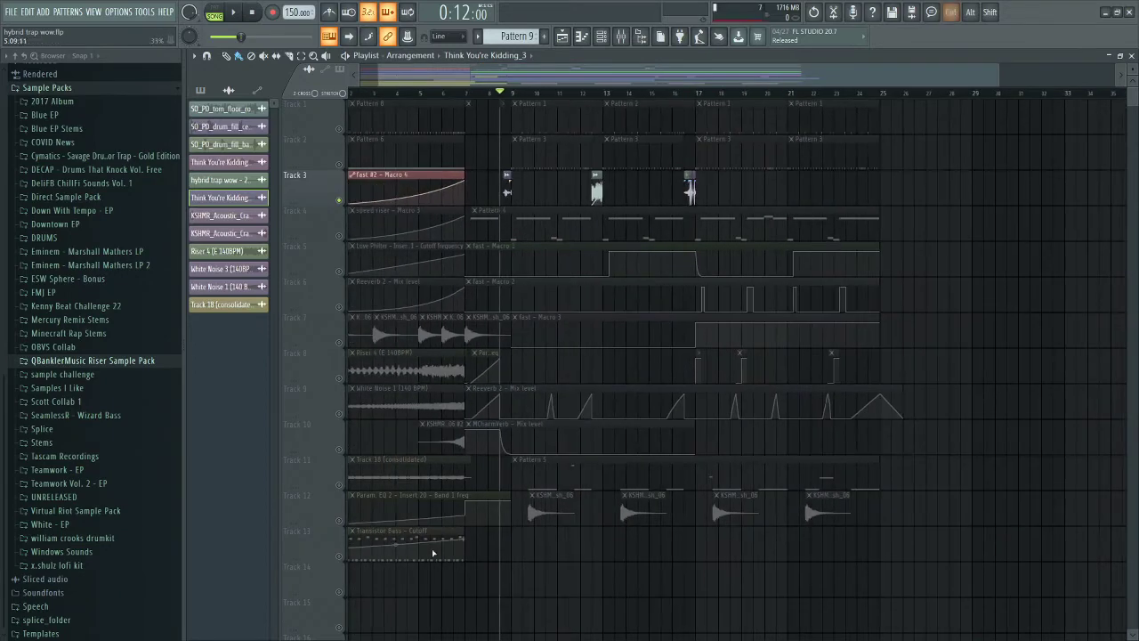
{"action": "scroll", "coordinate": [418, 316], "scroll_direction": "down", "scroll_amount": 2, "text": "ctrl"}
{"action": "left_click", "coordinate": [339, 129], "text": "ctrl"}
{"action": "left_click", "coordinate": [342, 132], "text": "ctrl"}
{"action": "scroll", "coordinate": [342, 132], "scroll_direction": "up", "scroll_amount": 5, "text": "ctrl"}
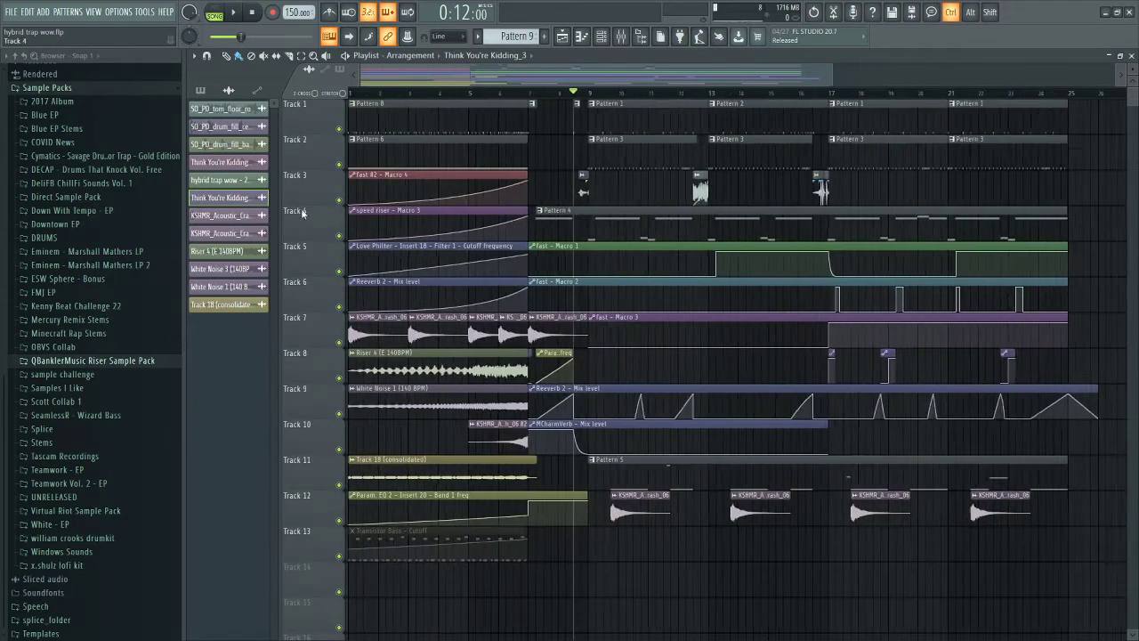
Play the full build-up from bar 1 towards bar 9 with all tracks active and clear the time selection
{"action": "key", "text": "space"}
{"action": "left_click", "coordinate": [613, 580], "text": "ctrl"}
{"action": "scroll", "coordinate": [315, 554], "scroll_direction": "up", "scroll_amount": 3, "text": "ctrl"}
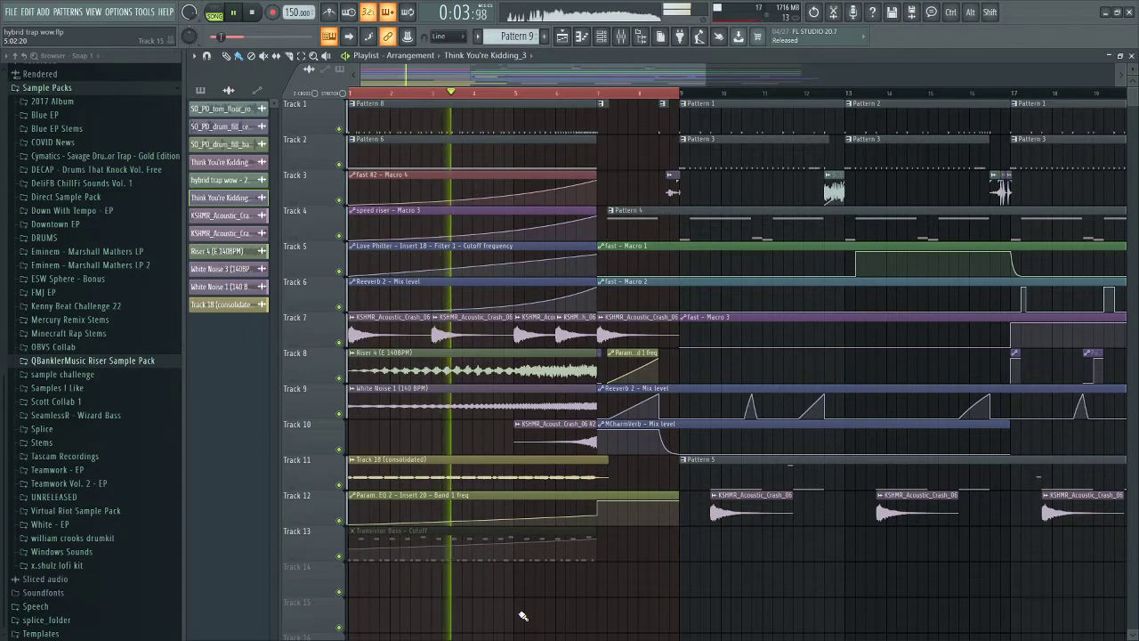
{"action": "scroll", "coordinate": [523, 615], "scroll_direction": "down", "scroll_amount": 2, "text": "ctrl"}
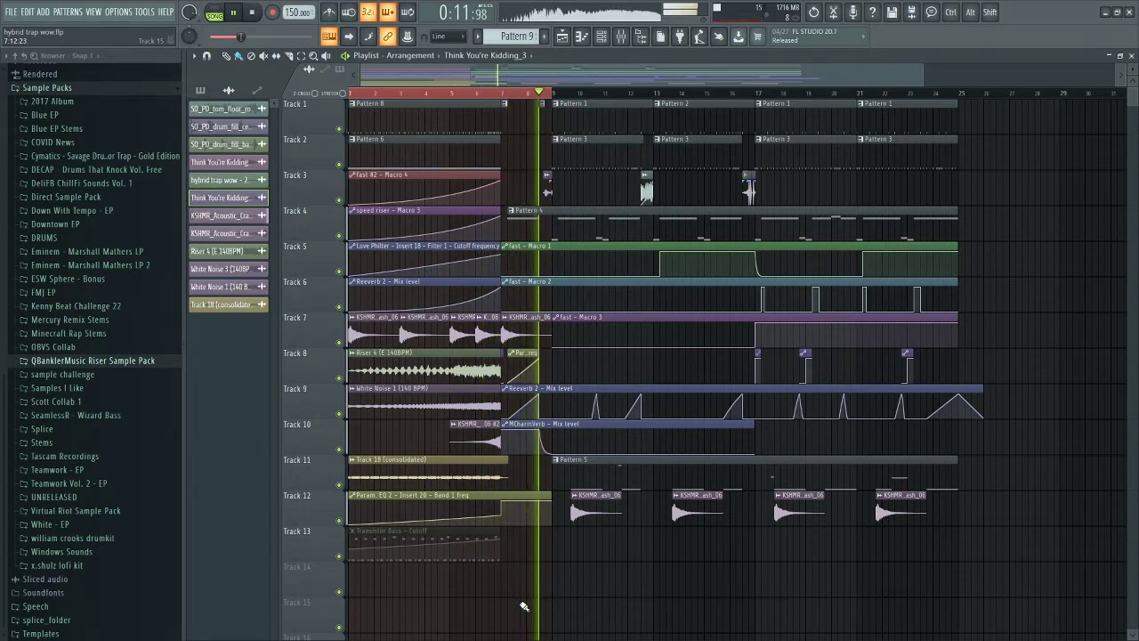
{"action": "key", "text": "space"}
{"action": "scroll", "coordinate": [491, 405], "scroll_direction": "down", "scroll_amount": 2, "text": "ctrl"}
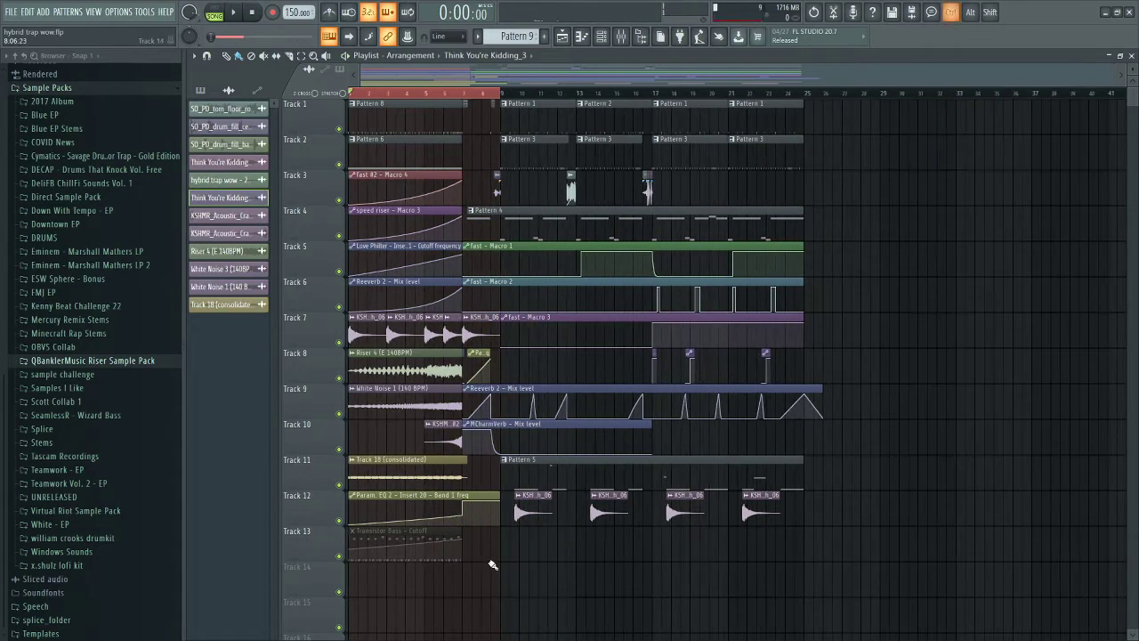
{"action": "left_click", "coordinate": [478, 95], "text": "ctrl"}
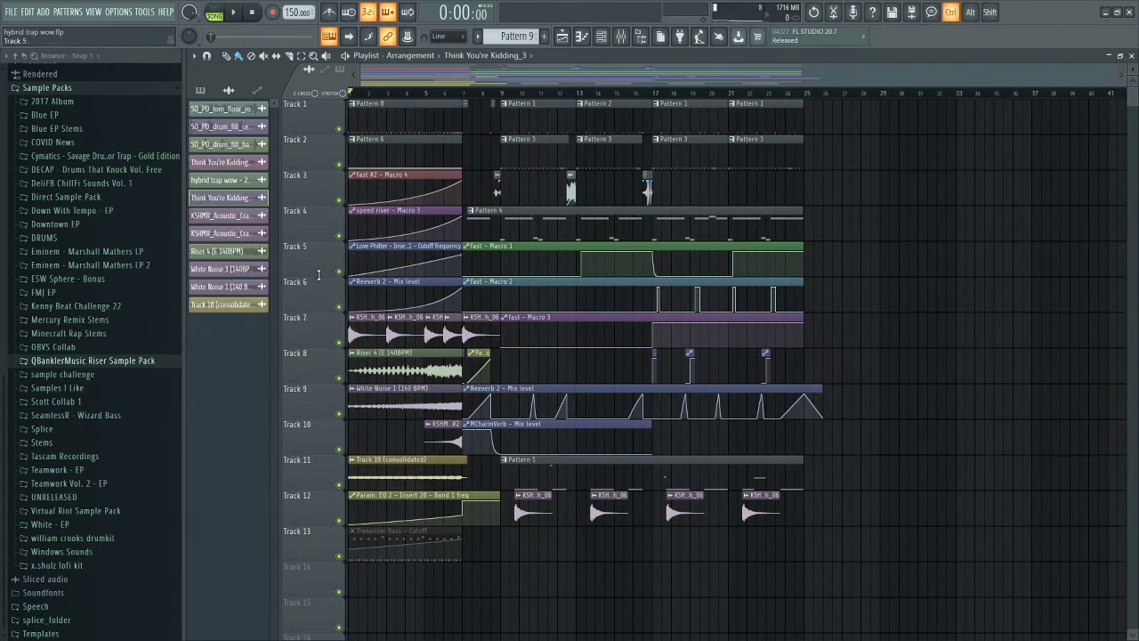
{"action": "scroll", "coordinate": [445, 274], "scroll_direction": "up", "scroll_amount": 2, "text": "ctrl"}
{"action": "left_click_drag", "start_coordinate": [1003, 76], "coordinate": [859, 101]}
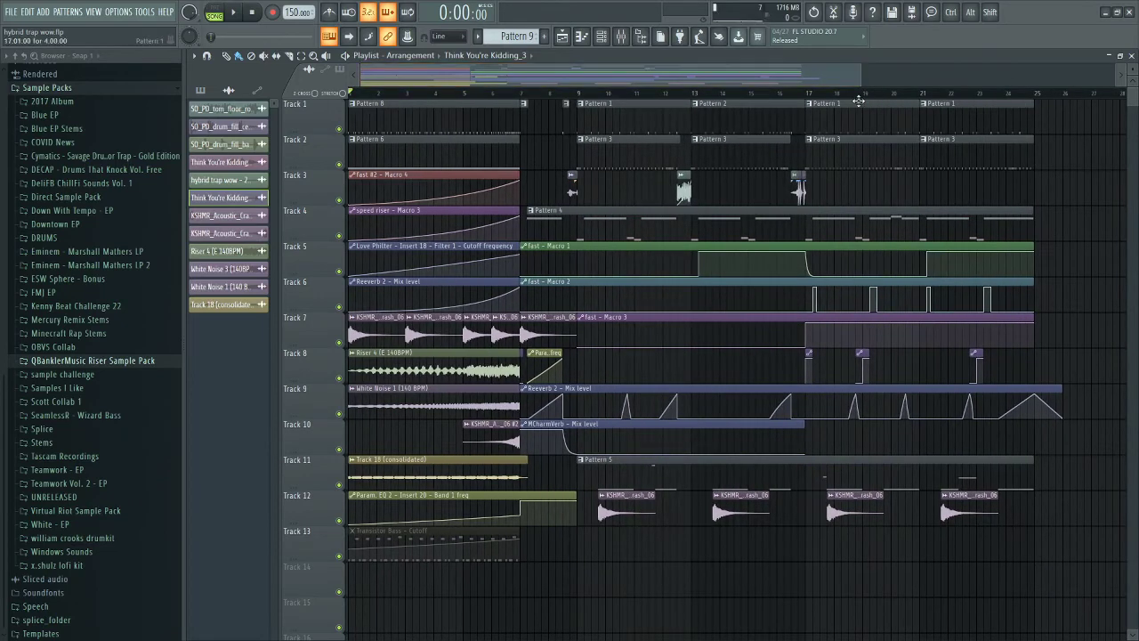